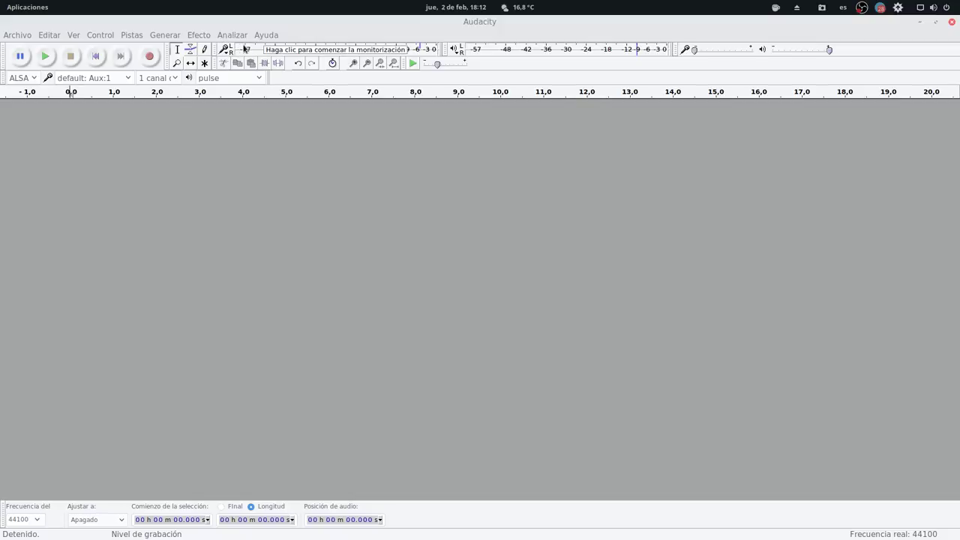
Start monitoring the recording level and set the microphone's input volume to its maximum in the system sound settings
click(244, 49)
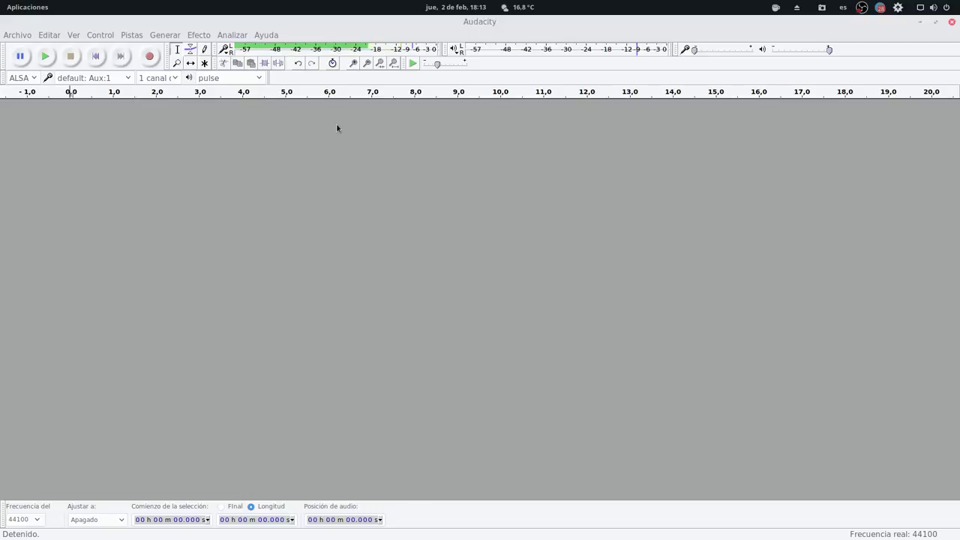
click(937, 9)
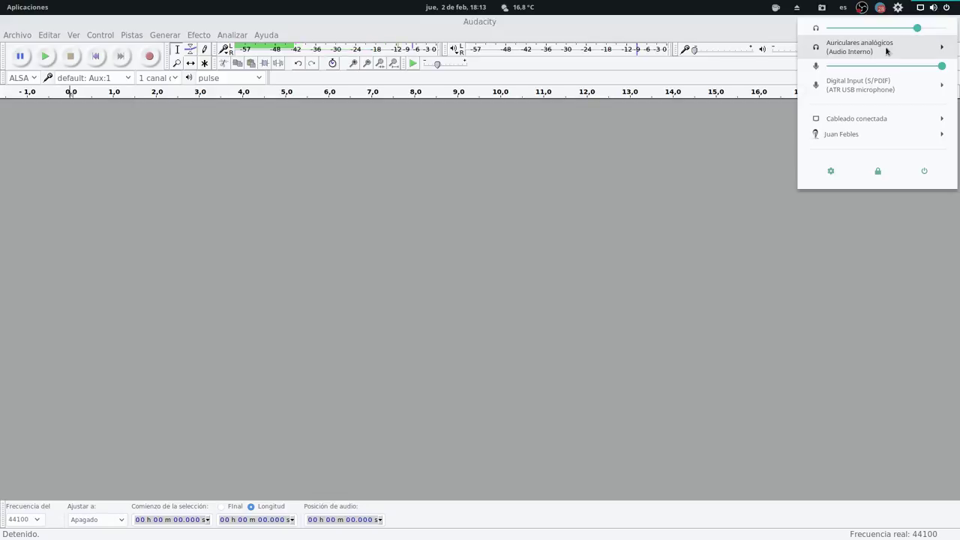
mouse_move(944, 68)
mouse_down()
mouse_move(806, 68)
mouse_move(951, 70)
mouse_up()
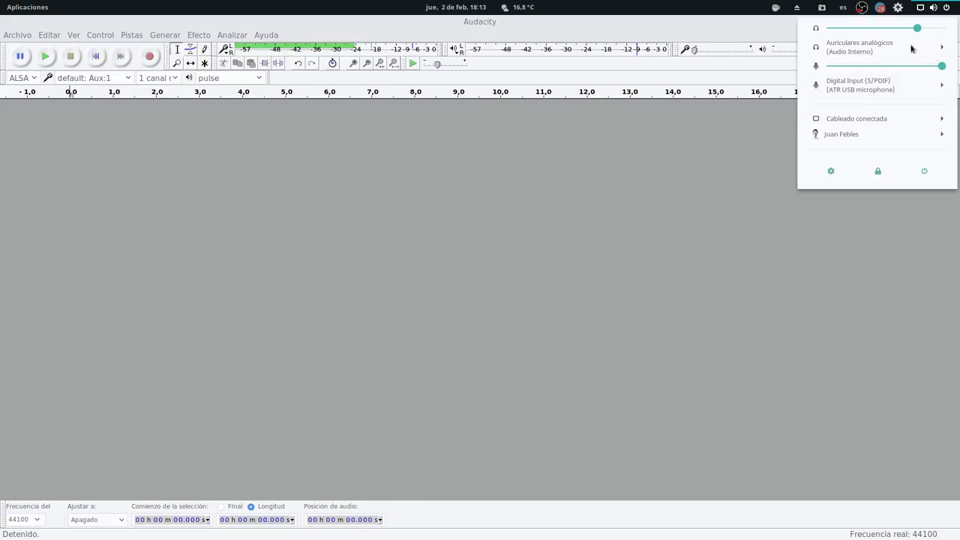
click(775, 224)
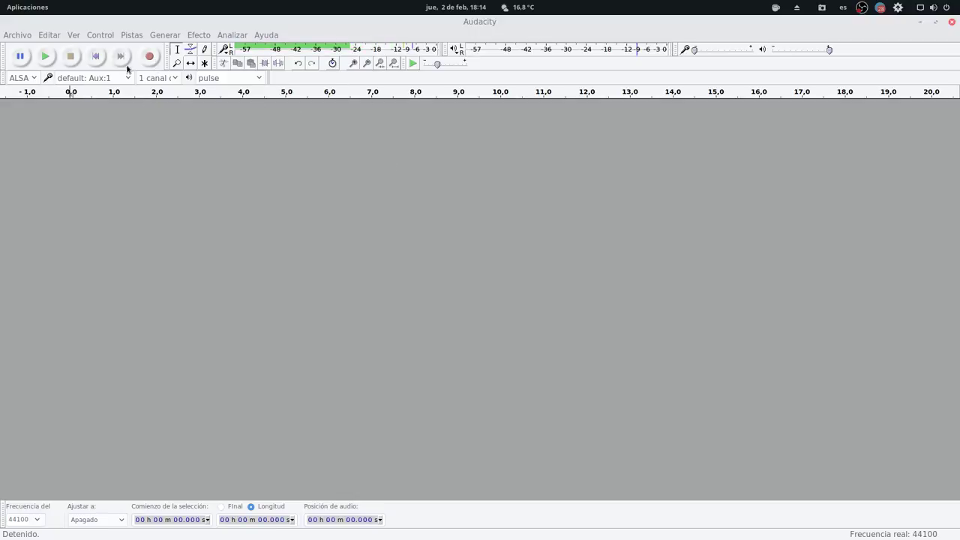
Record a mono voice track about 59 seconds long and return to the start of the recording
click(150, 58)
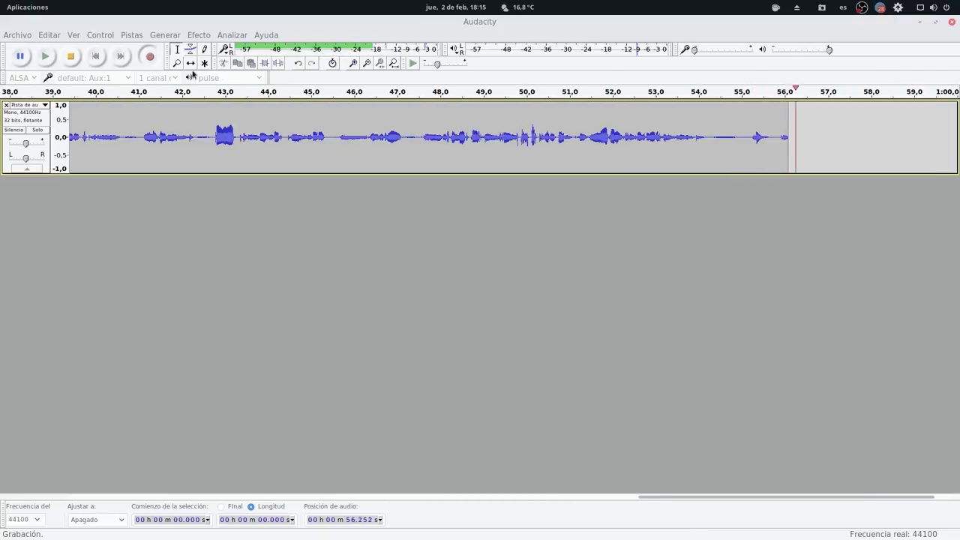
click(71, 57)
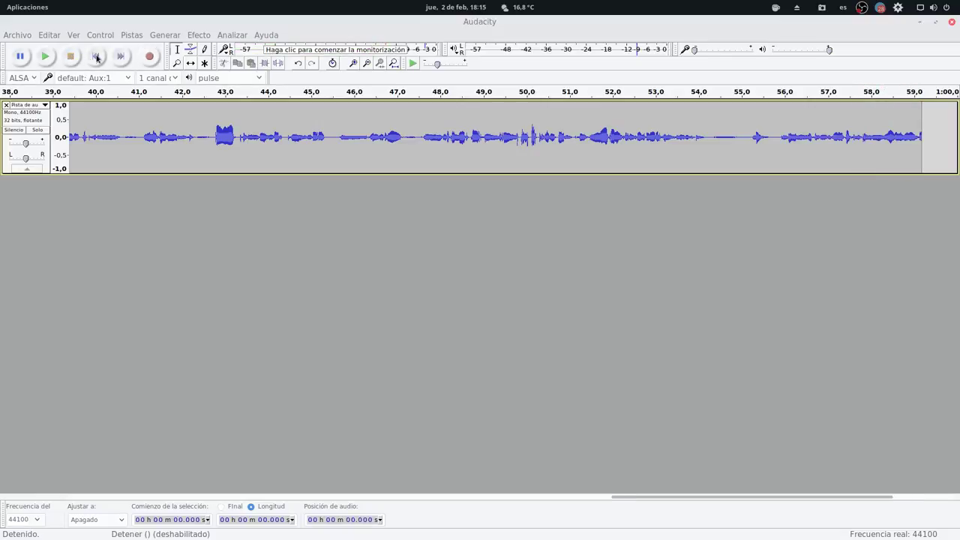
click(97, 58)
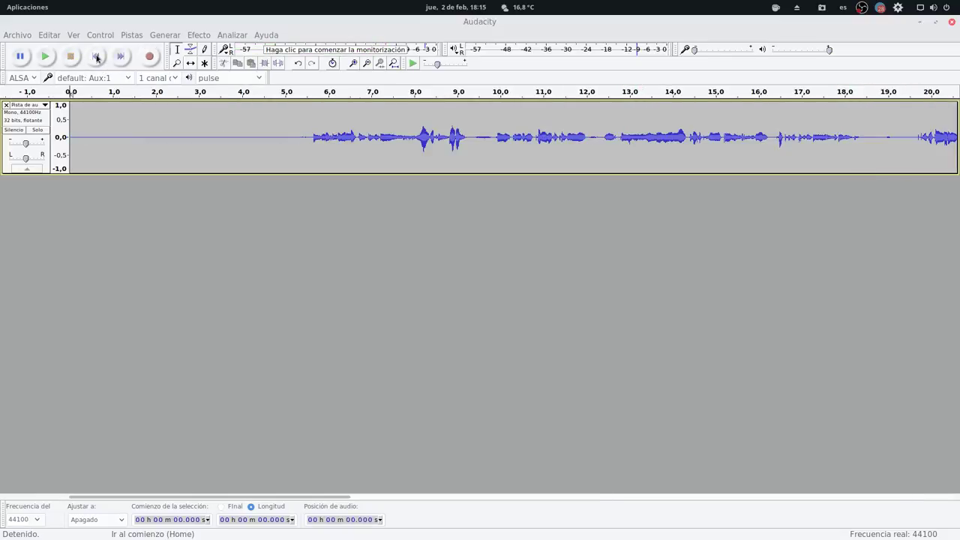
Play the recording from where the voice begins, at about 5.6 seconds, and stop the playback
click(313, 139)
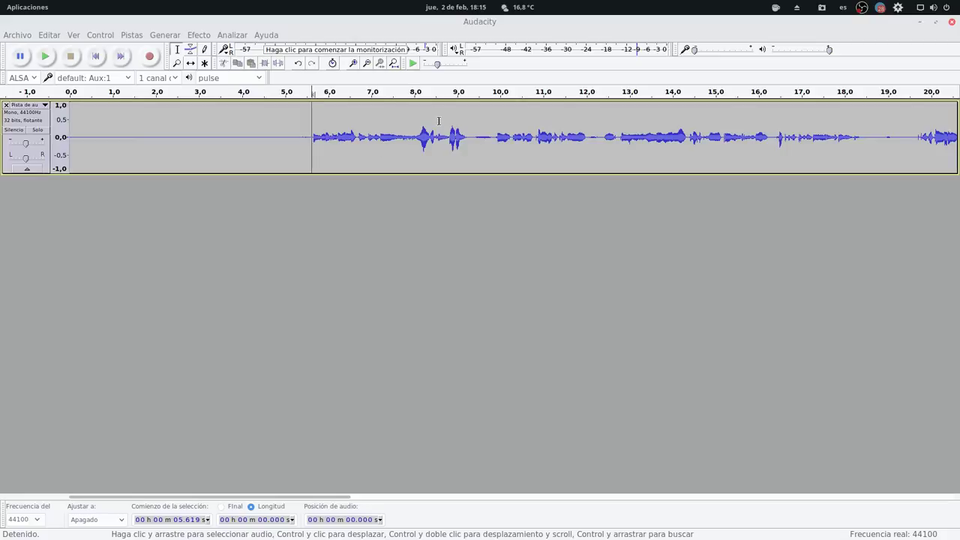
key(space)
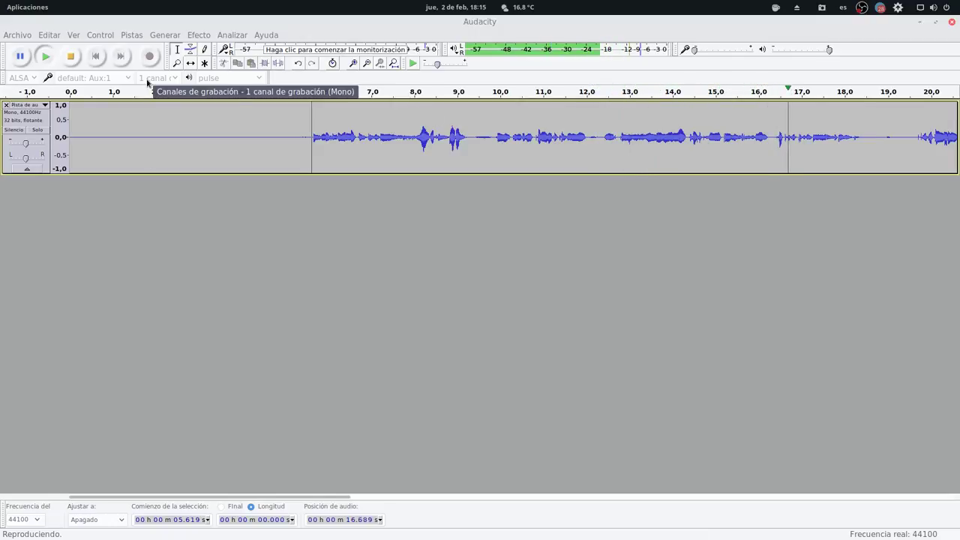
click(71, 57)
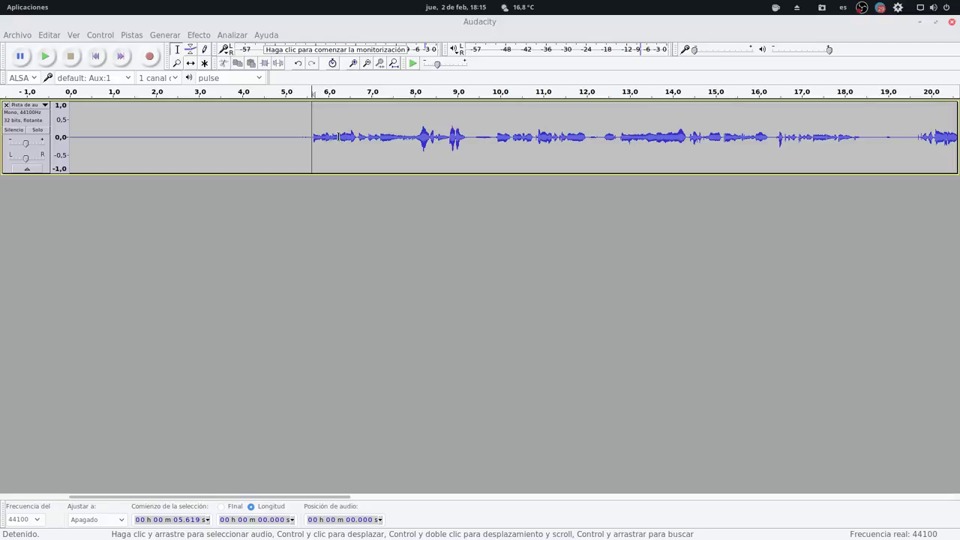
Select the silent stretch from about 1.9 to 5.1 seconds, listen to it and capture it as the Noise Reduction profile
click(262, 140)
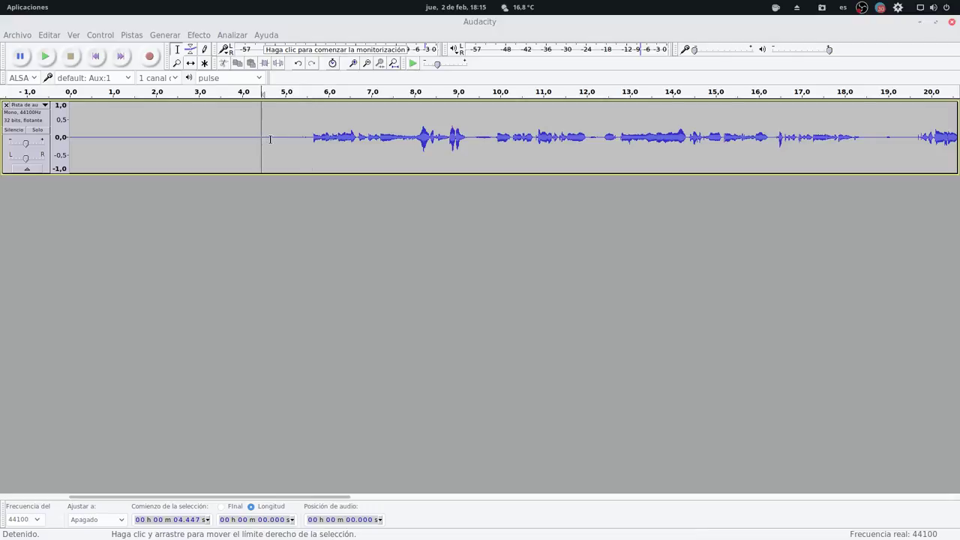
drag(288, 129, 154, 168)
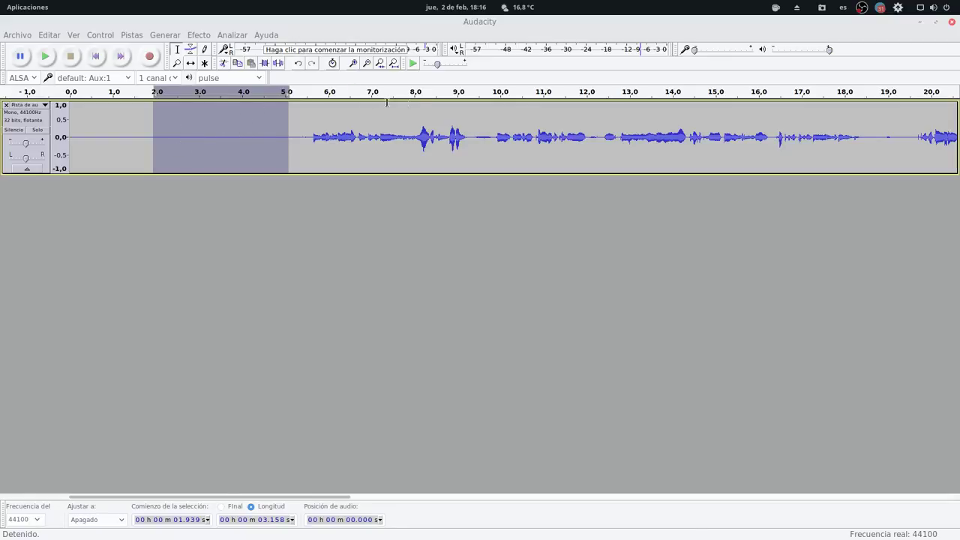
key(space)
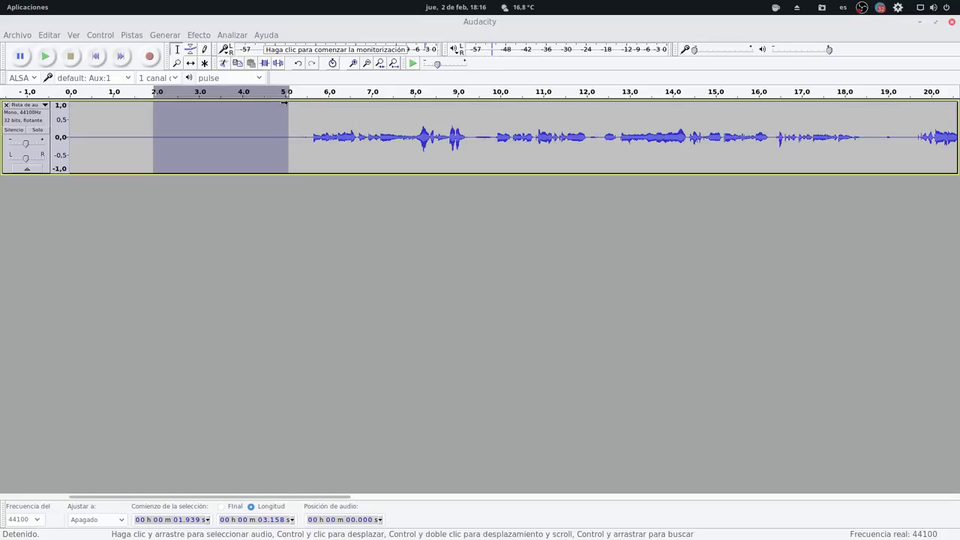
click(199, 35)
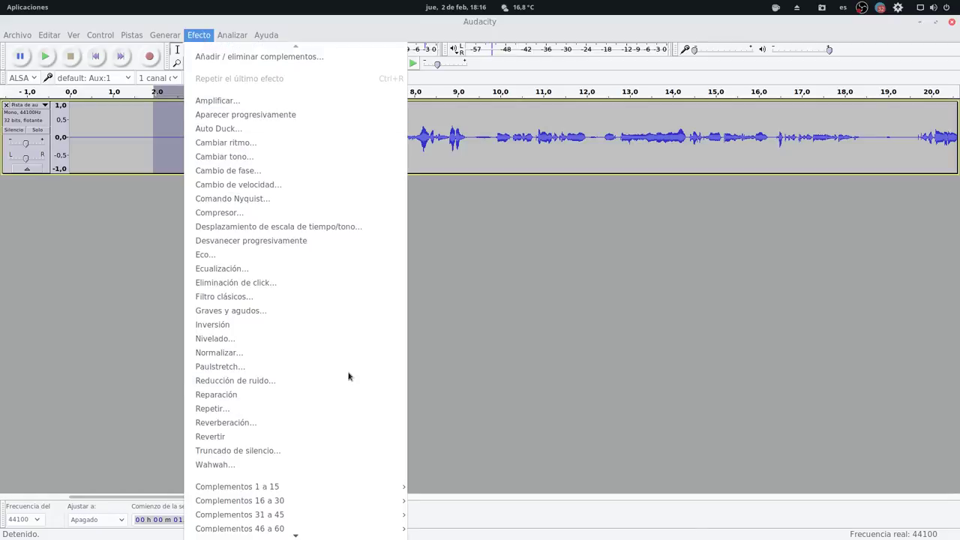
click(304, 381)
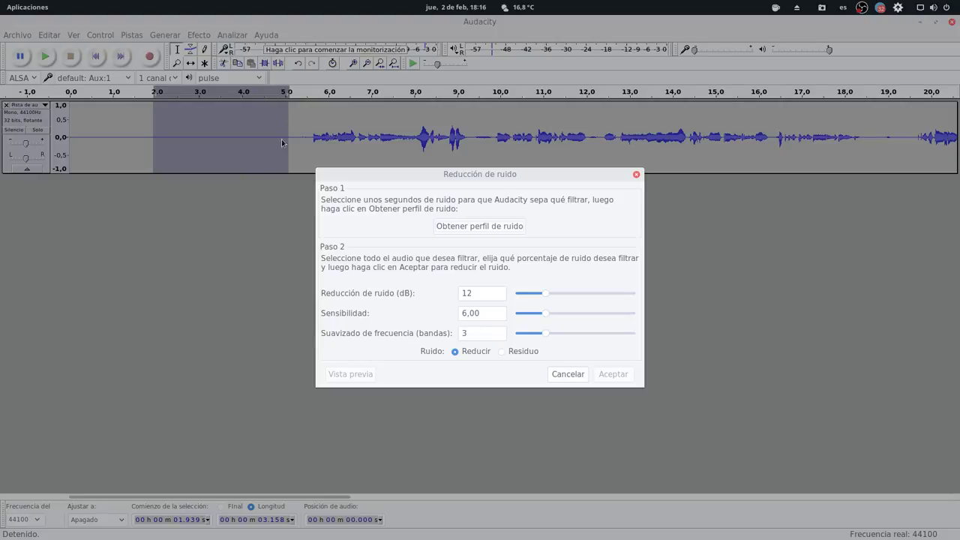
click(453, 227)
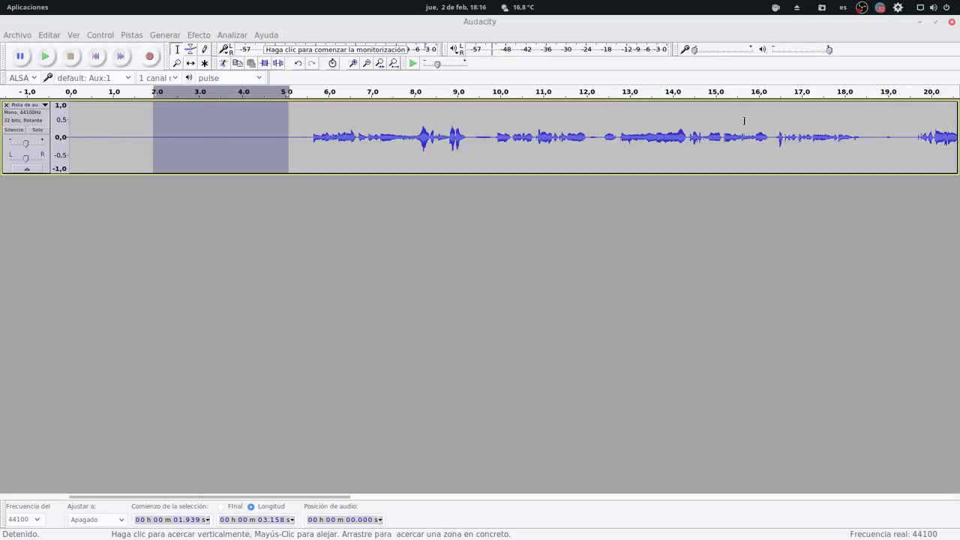
Apply Noise Reduction to the entire track with 12 dB reduction, sensitivity 6.00 and 3 frequency smoothing bands
drag(814, 119, 185, 128)
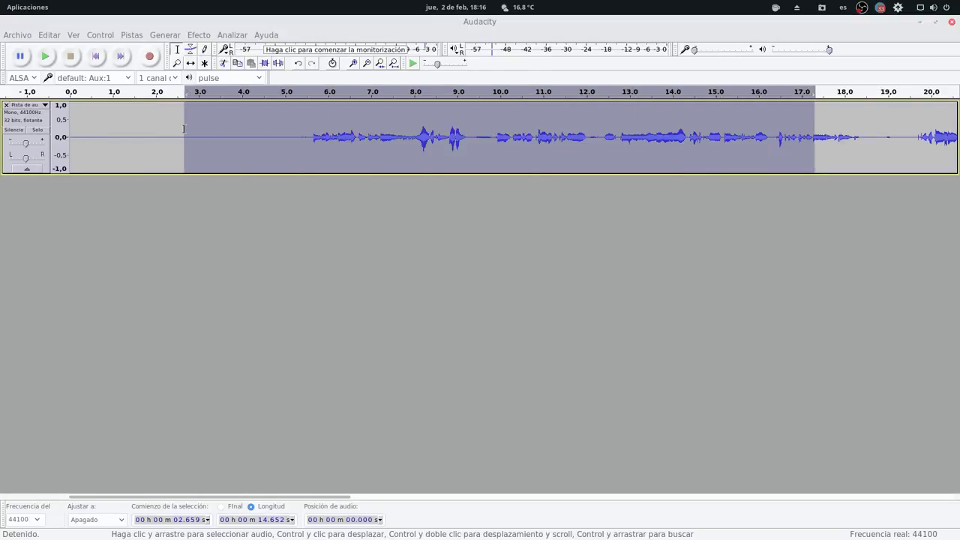
click(36, 120)
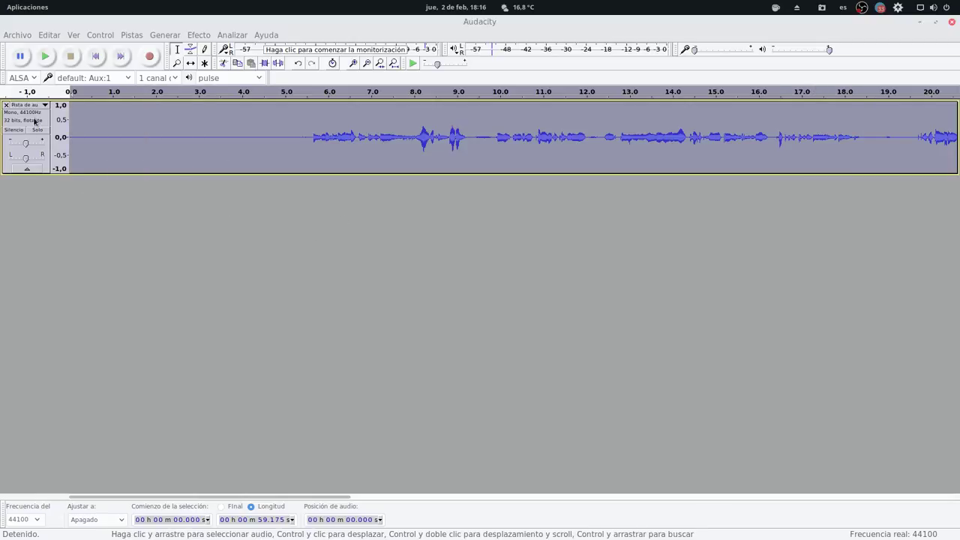
click(394, 63)
click(182, 138)
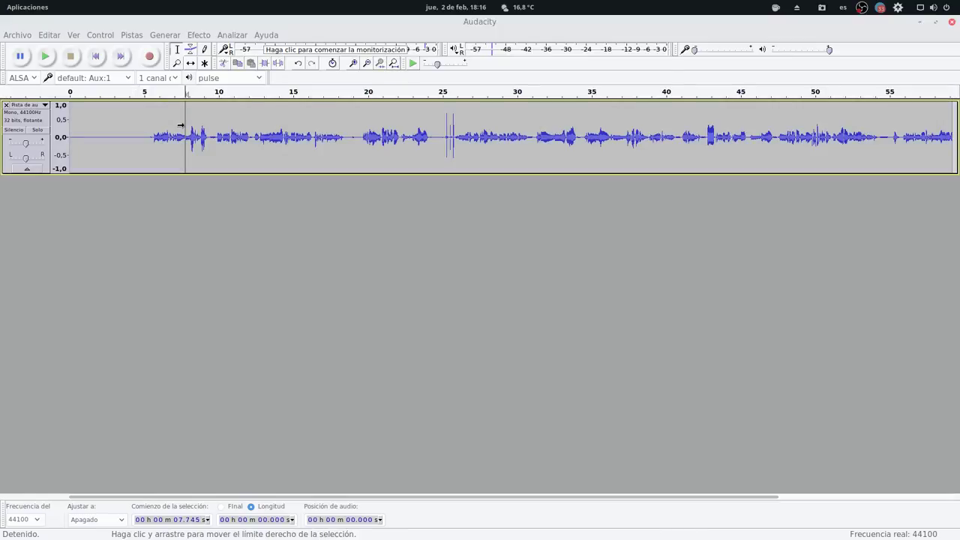
click(13, 115)
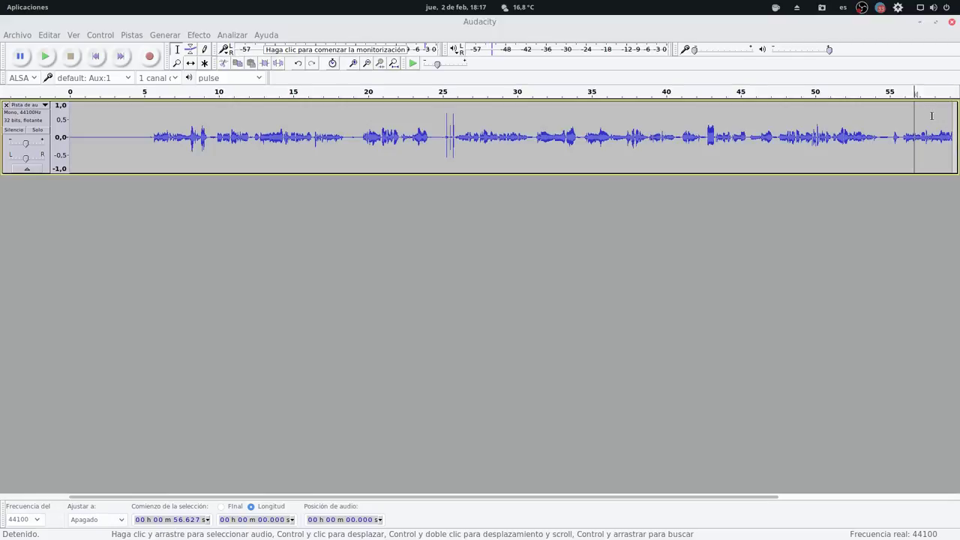
drag(932, 114, 30, 126)
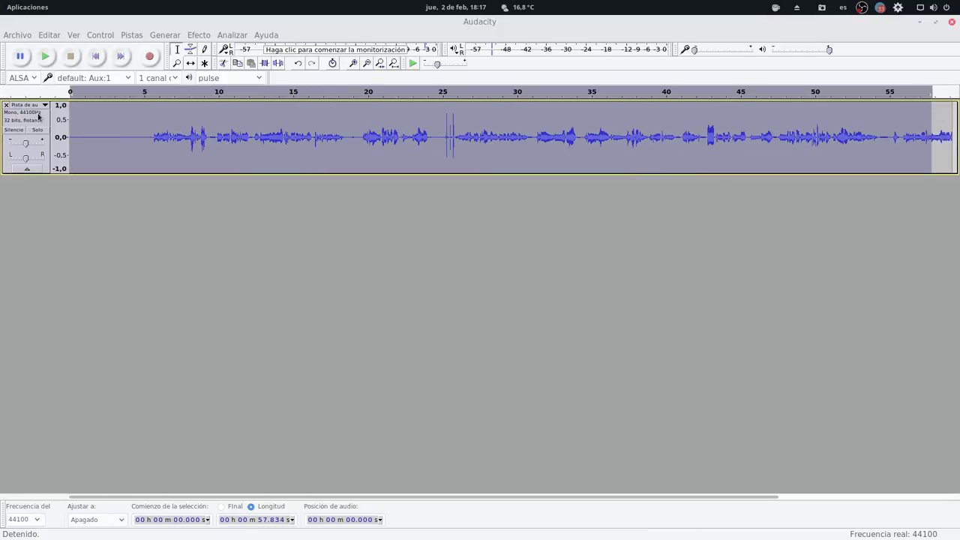
click(30, 117)
click(199, 36)
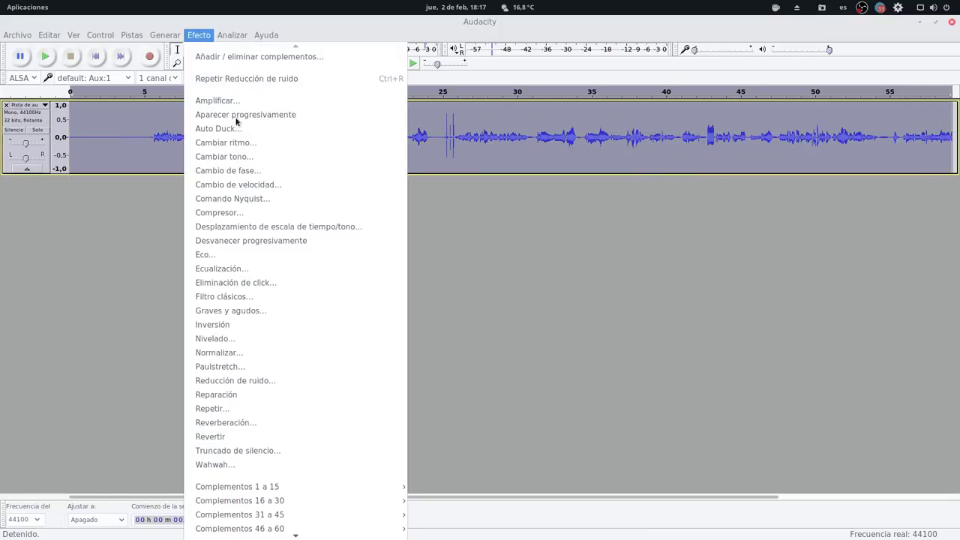
click(295, 379)
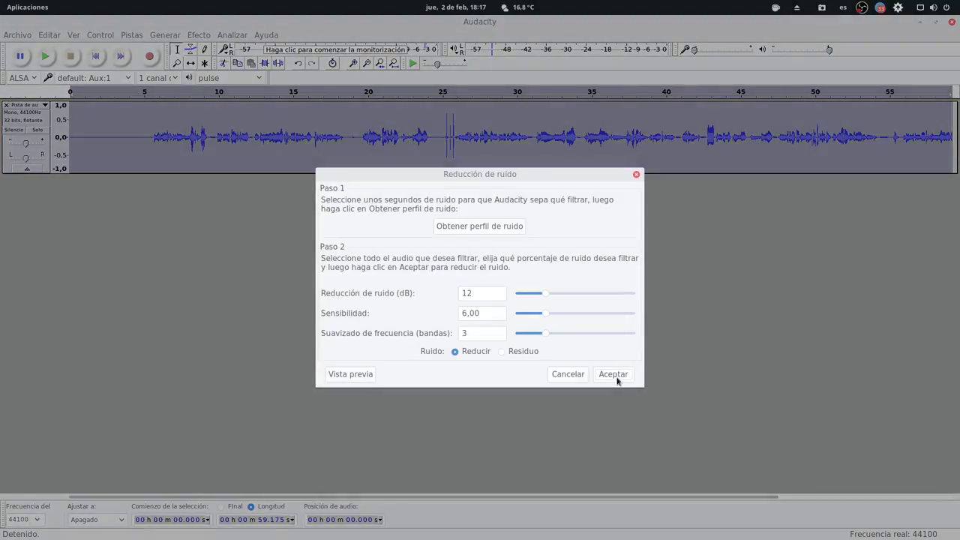
double_click(492, 293)
double_click(490, 313)
double_click(465, 334)
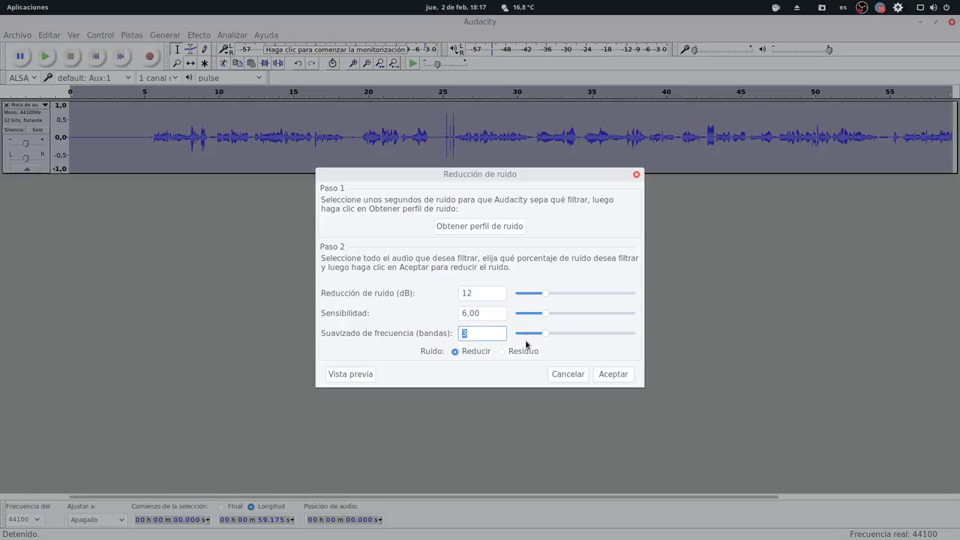
click(613, 375)
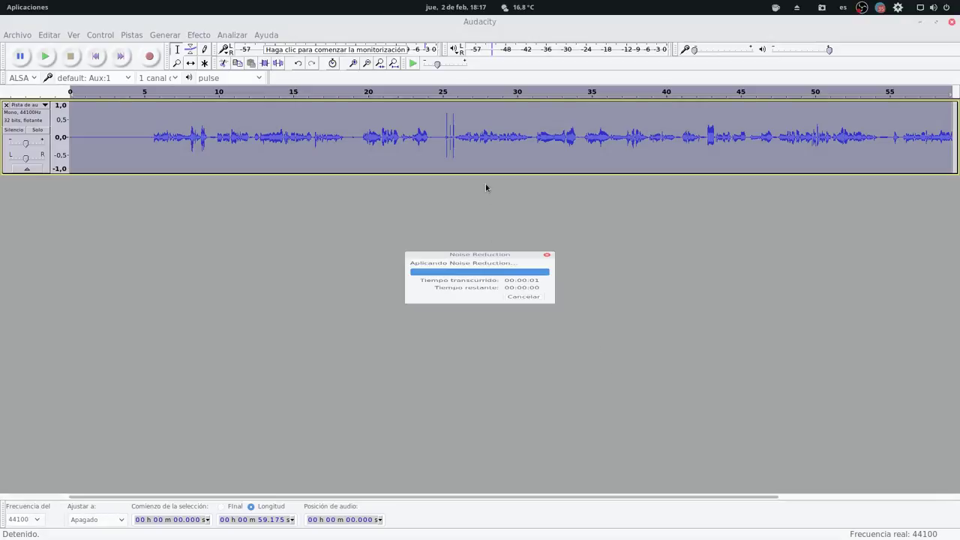
Delete the section with the three sharp spikes, from about 24.2 to 25.9 seconds
click(457, 138)
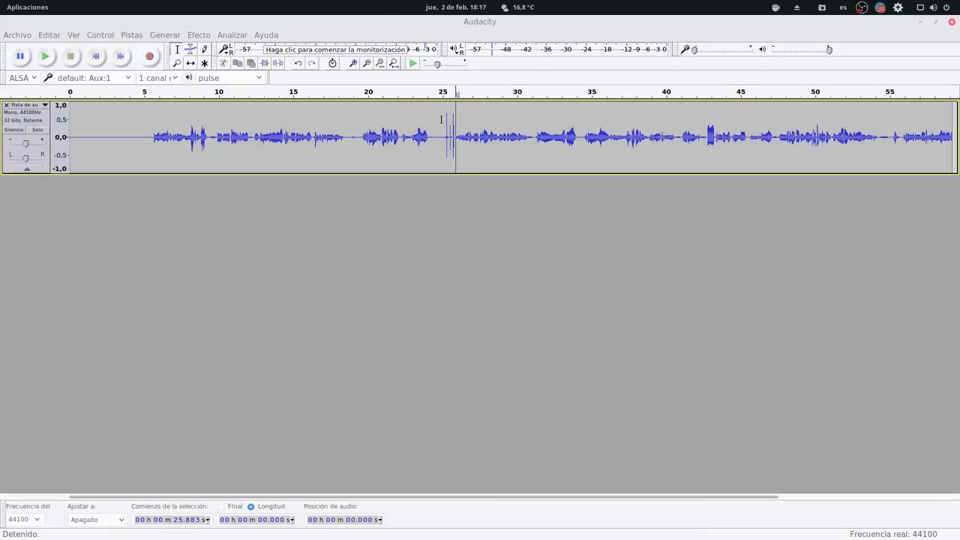
click(354, 64)
click(354, 64)
drag(511, 138, 413, 162)
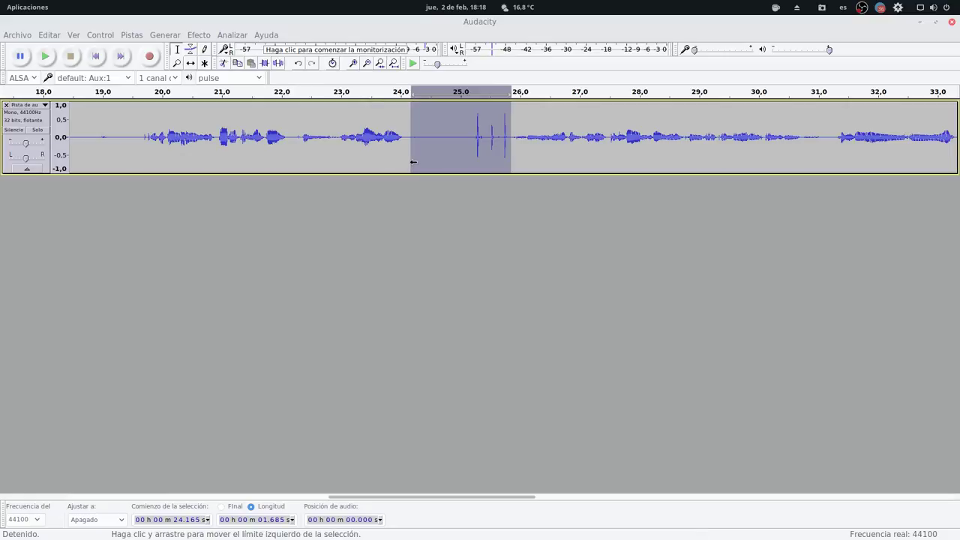
key(Delete)
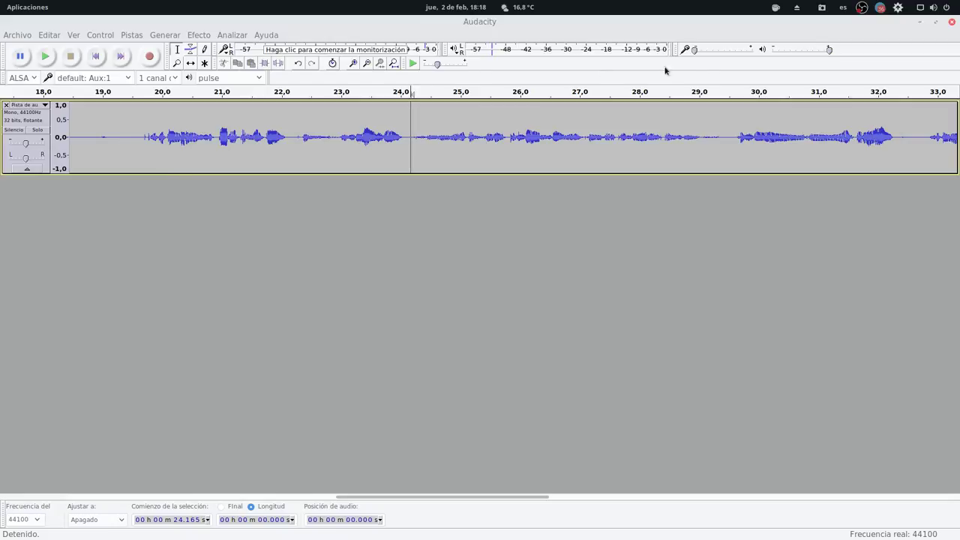
Delete the opening silence, about 5.5 seconds long, before the voice begins
click(392, 64)
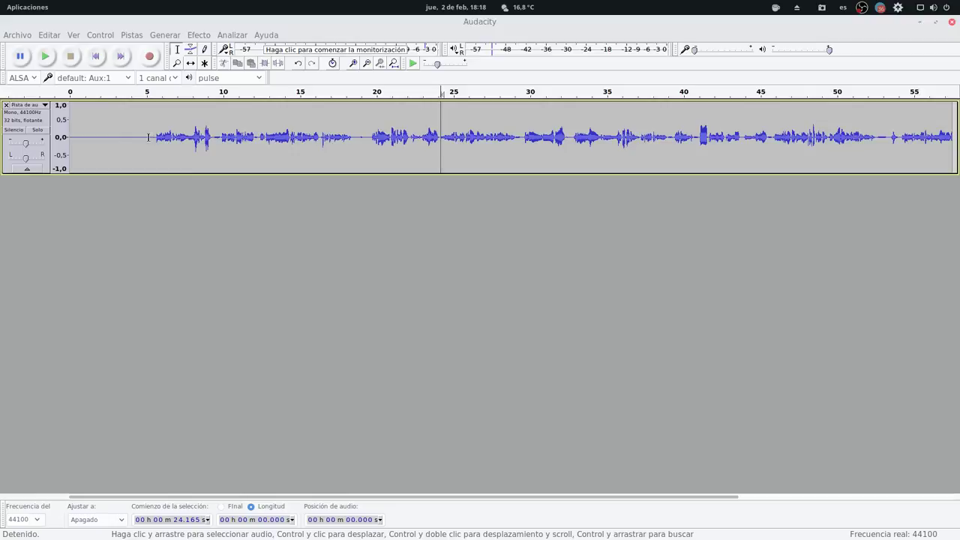
drag(155, 137, 34, 148)
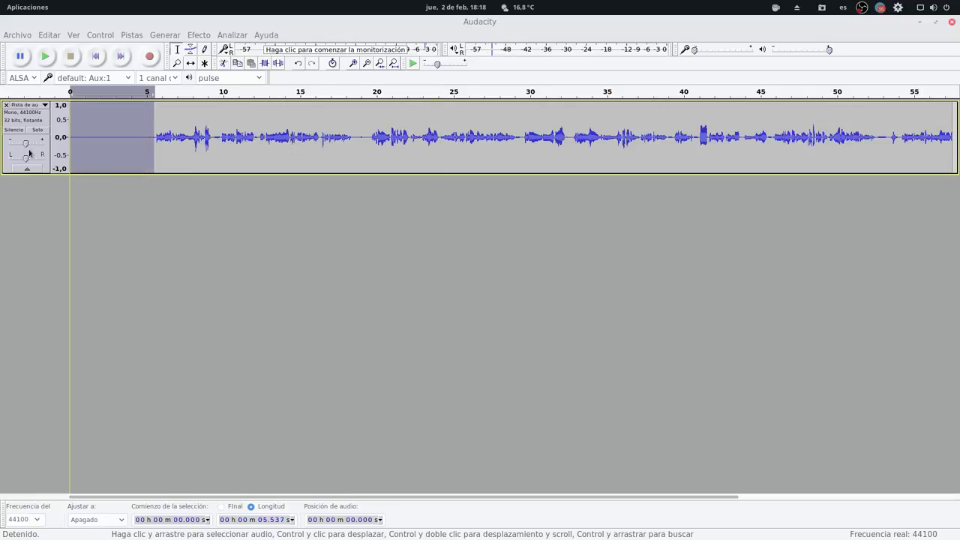
key(Delete)
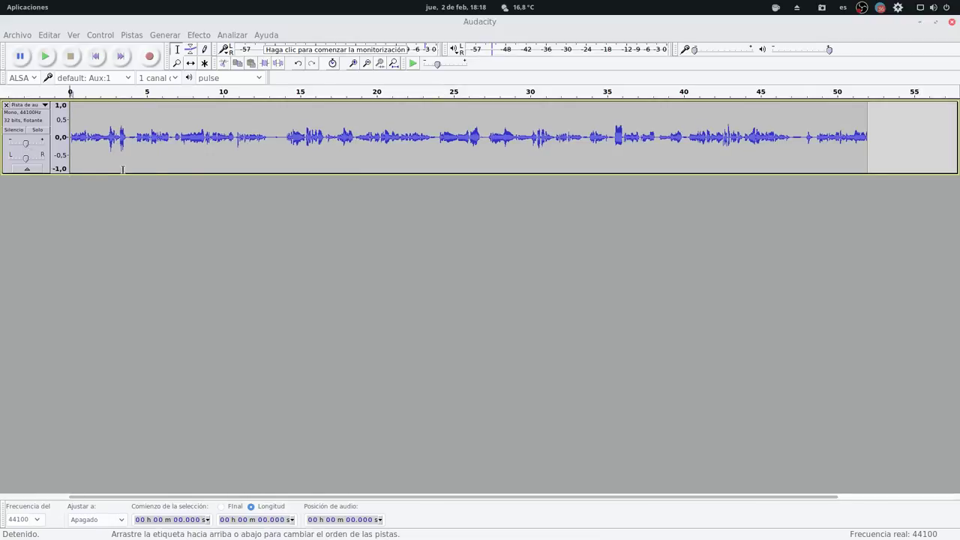
Apply Compress dynamics 1.2.6 to the entire track with ratio 0.850, hardness 0.500, floor -32 dB, noise gate falloff 2.00 and maximum amplitude 0.950
click(269, 138)
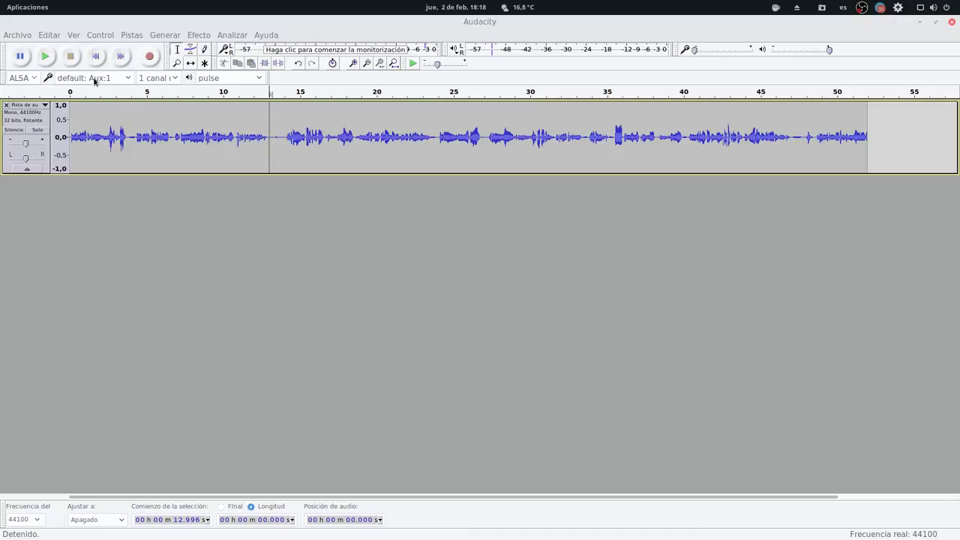
click(34, 118)
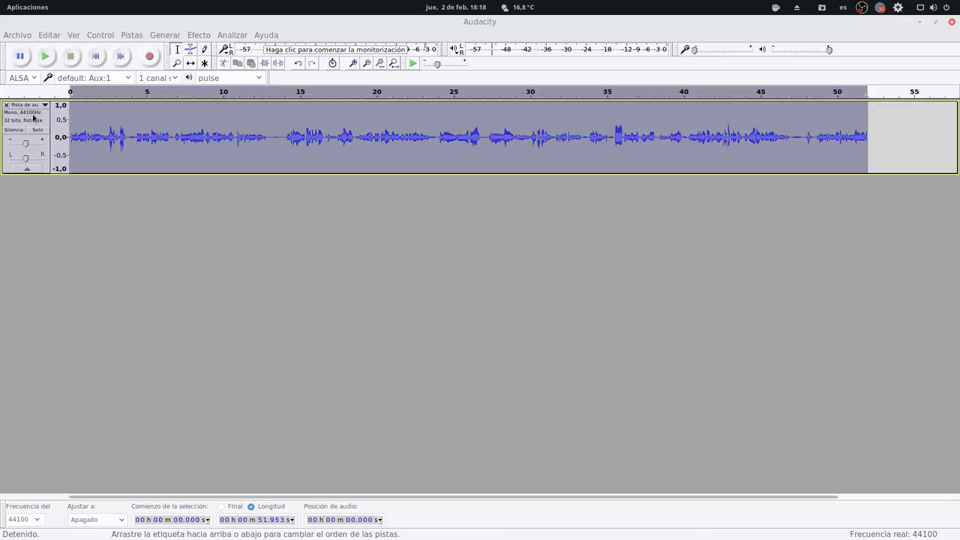
click(193, 36)
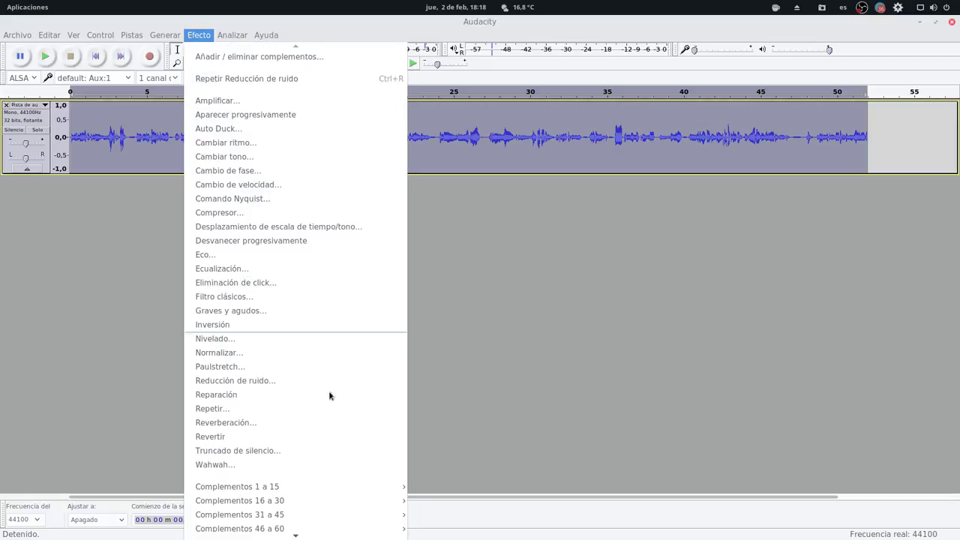
mouse_move(352, 505)
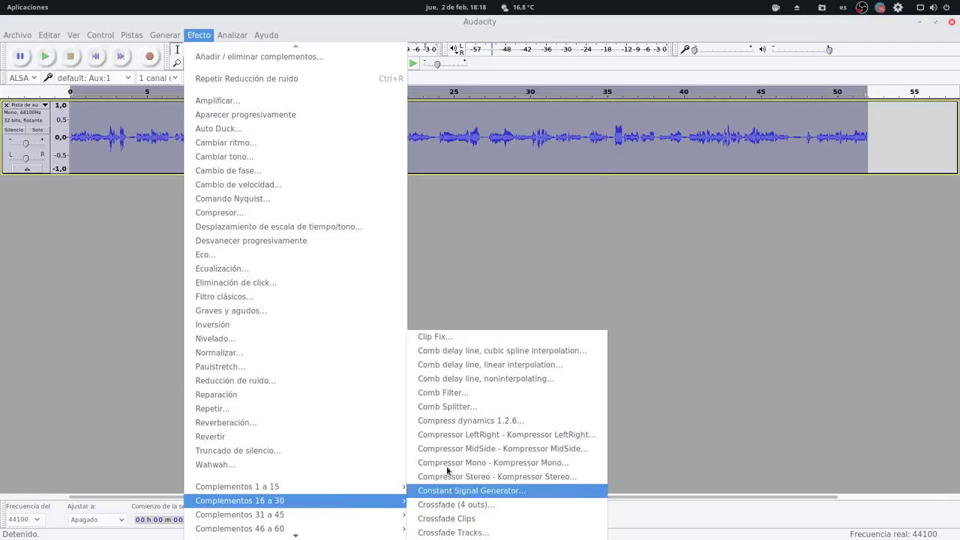
click(463, 421)
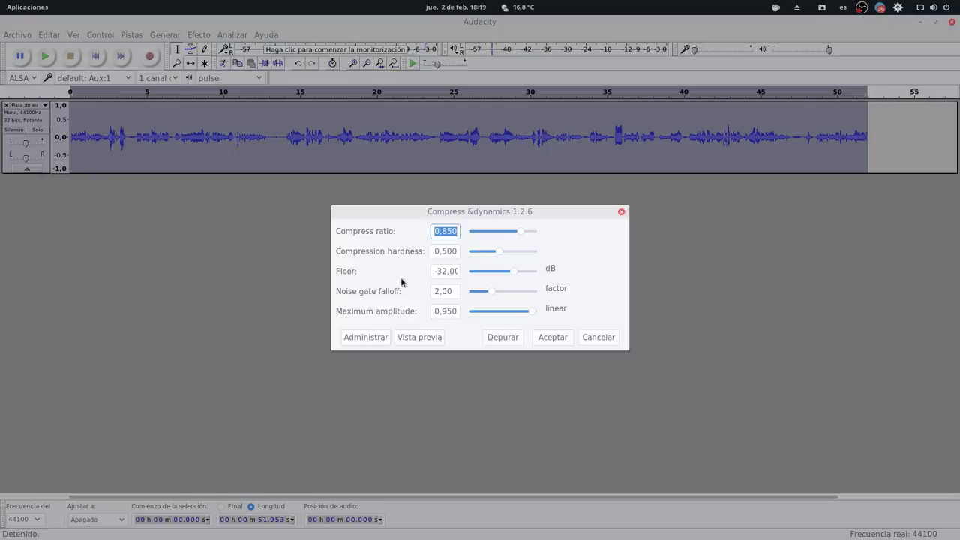
click(475, 213)
click(565, 340)
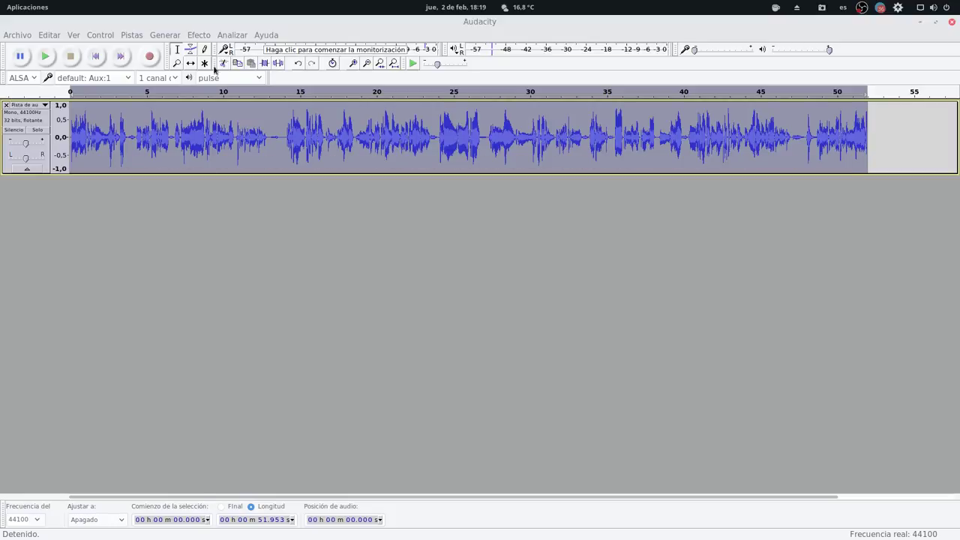
Undo and redo the compression to compare the waveforms, and play the beginning of the compressed track
click(298, 63)
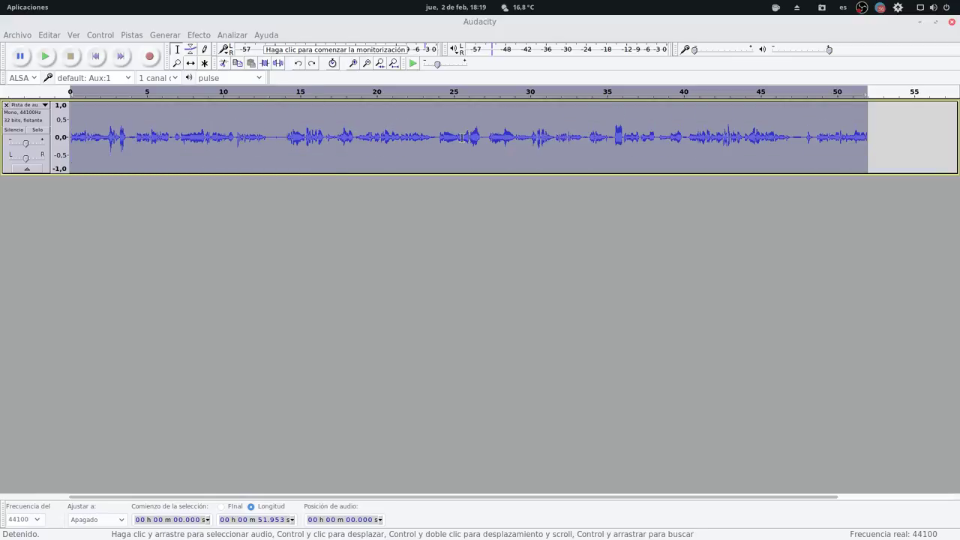
click(311, 63)
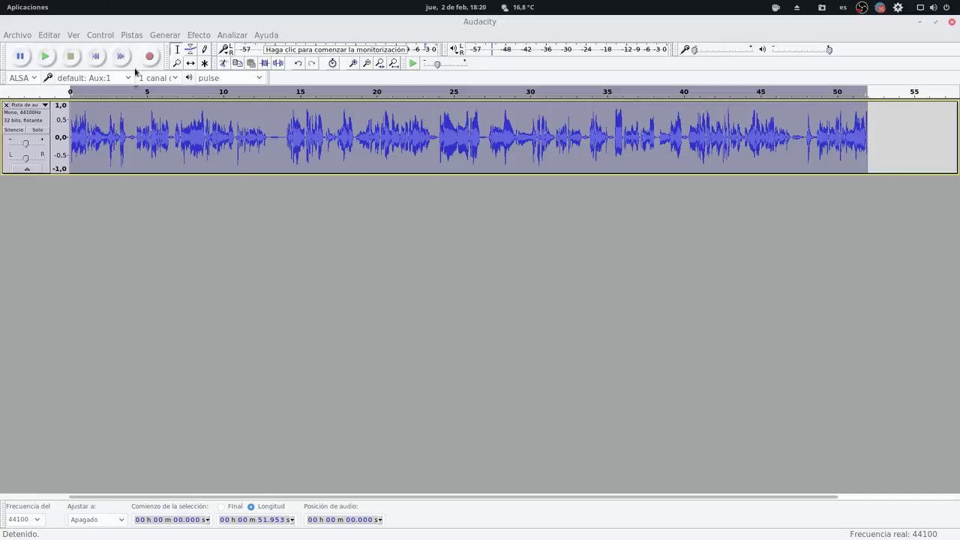
key(space)
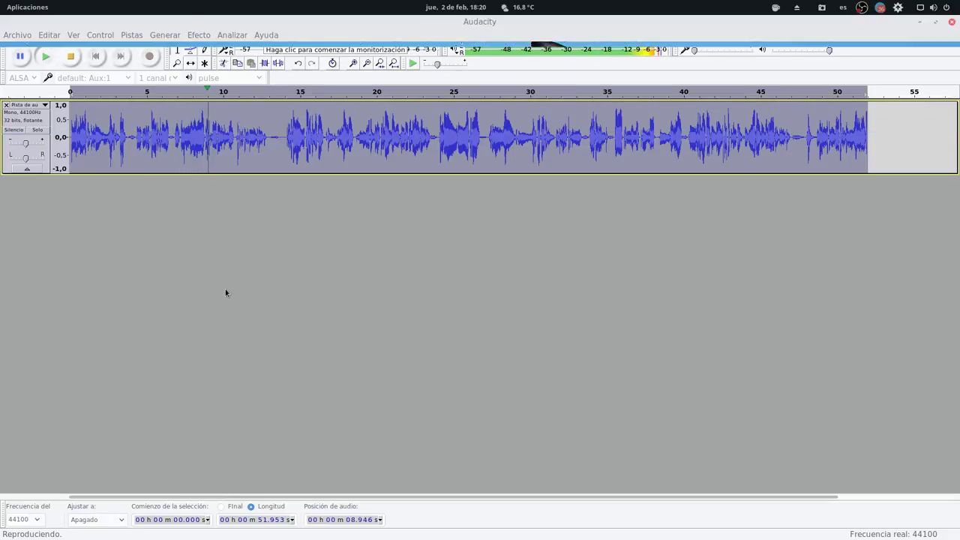
key(space)
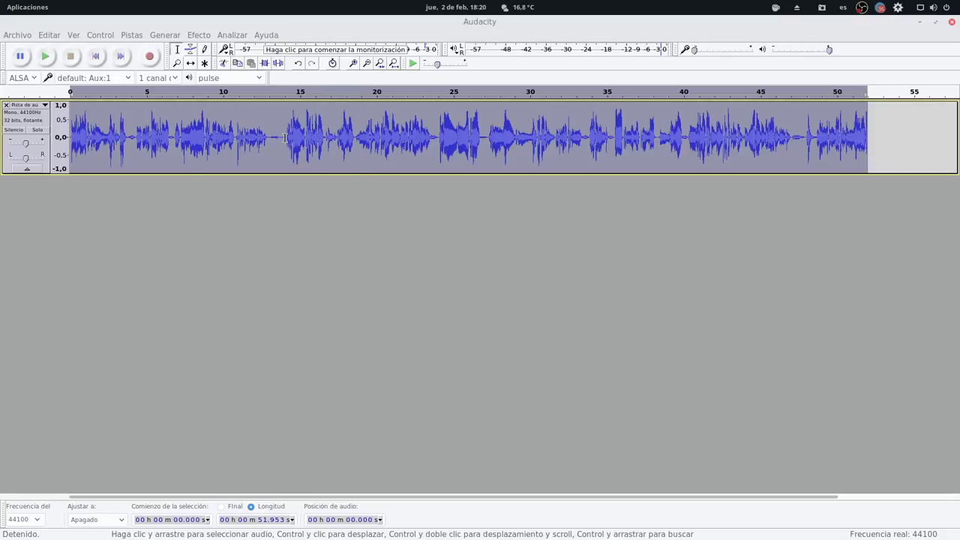
click(201, 36)
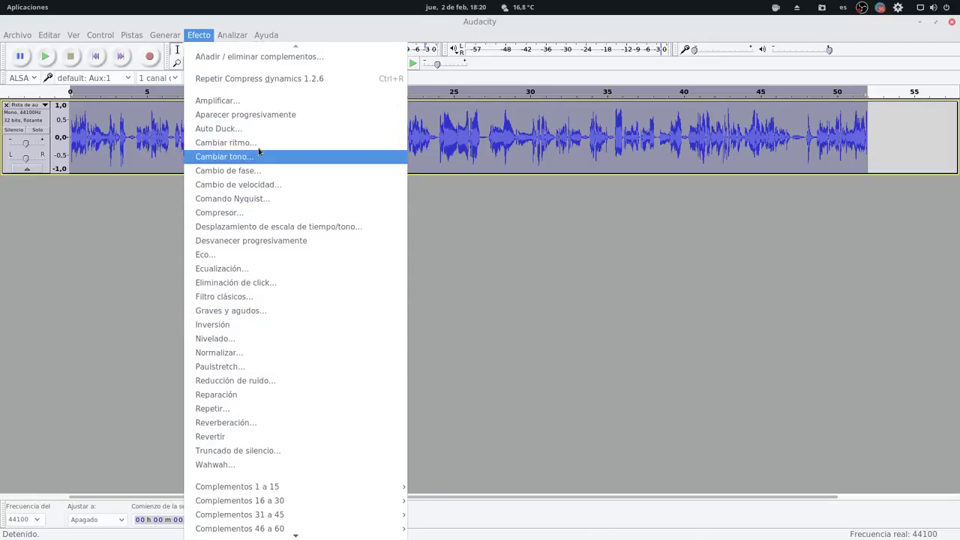
click(261, 273)
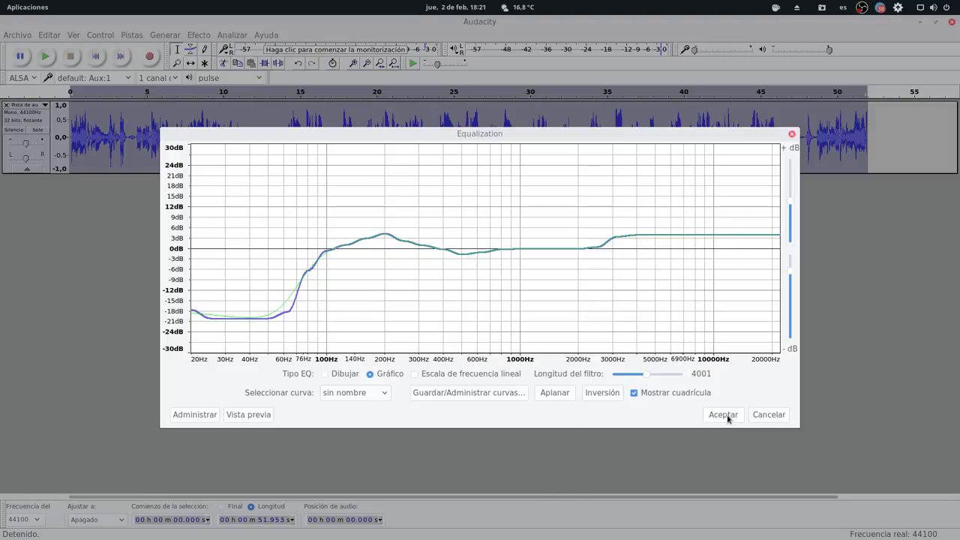
click(766, 418)
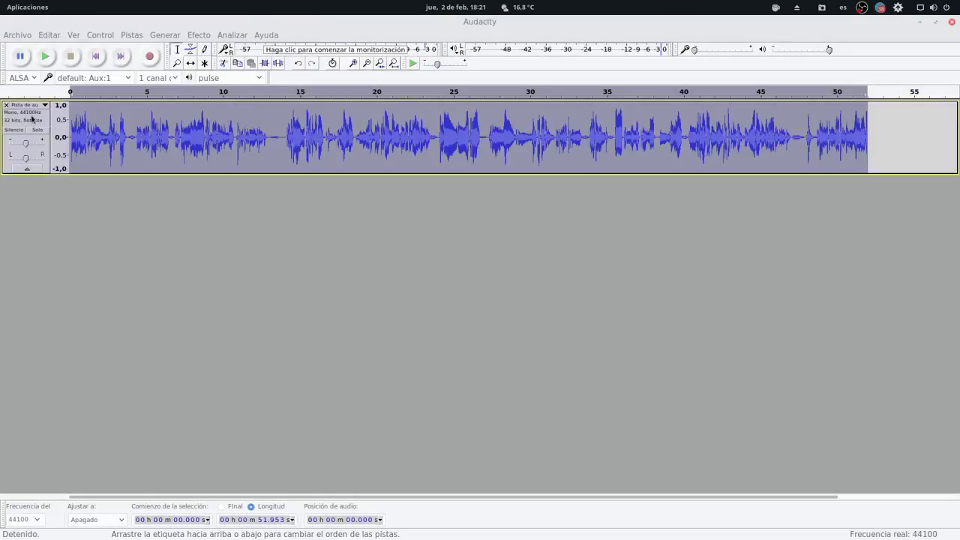
Duplicate the compressed voice track and mute the lower copy
click(57, 33)
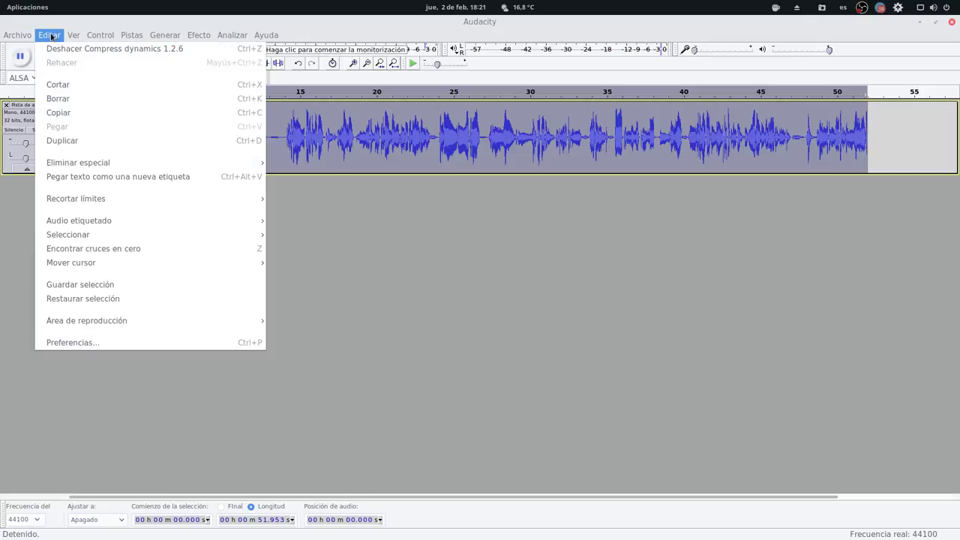
mouse_move(129, 35)
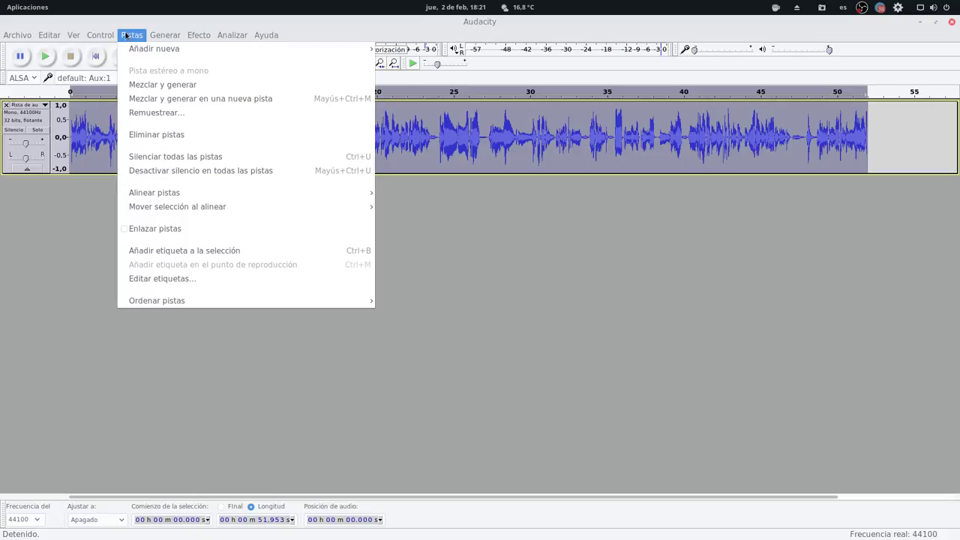
mouse_move(49, 35)
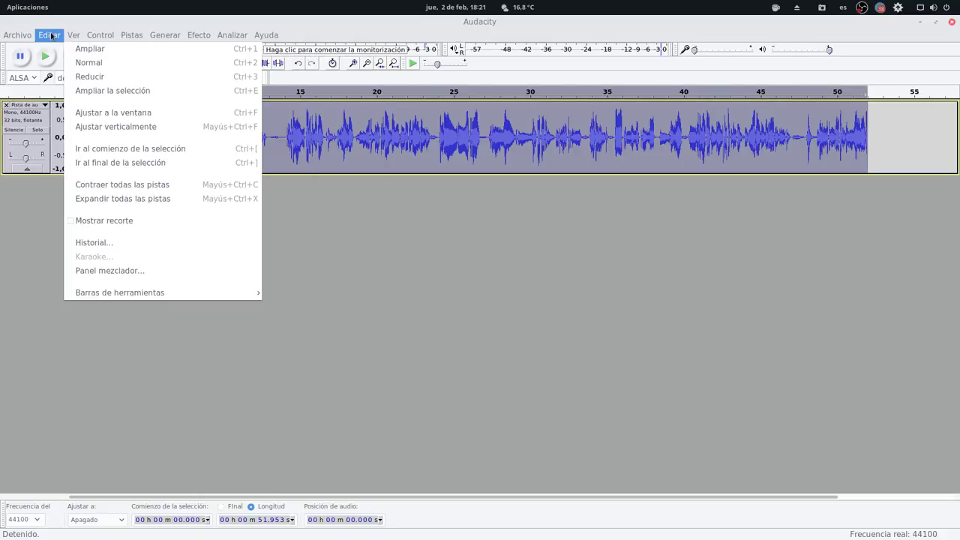
click(53, 35)
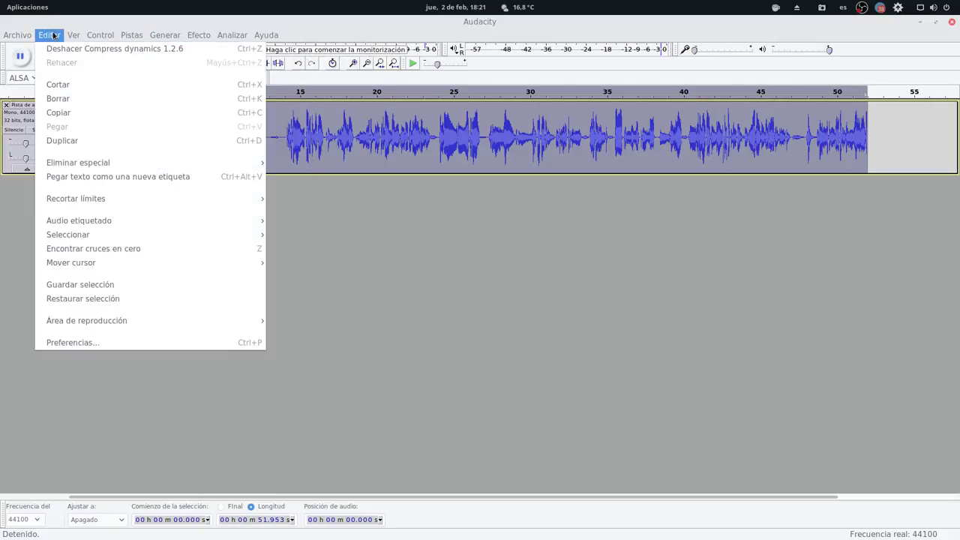
click(79, 140)
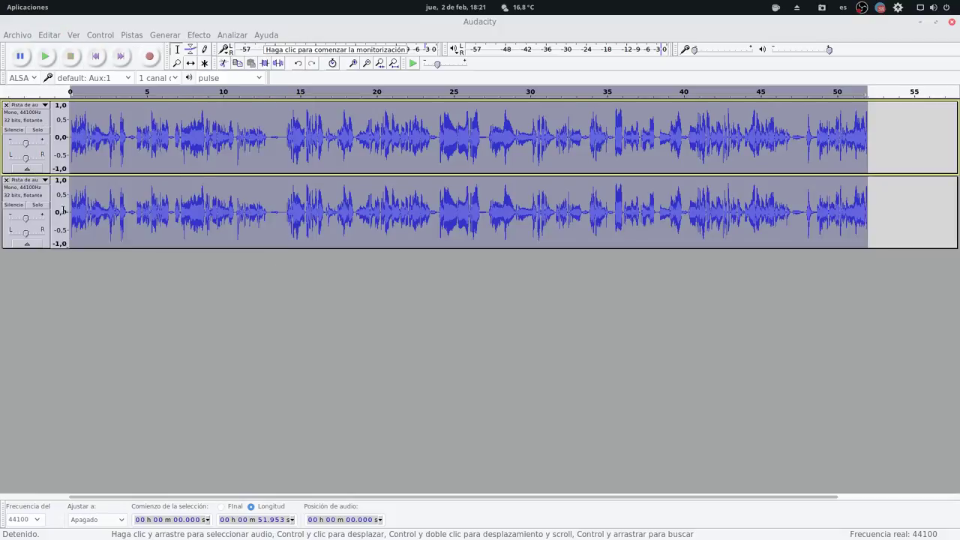
click(42, 206)
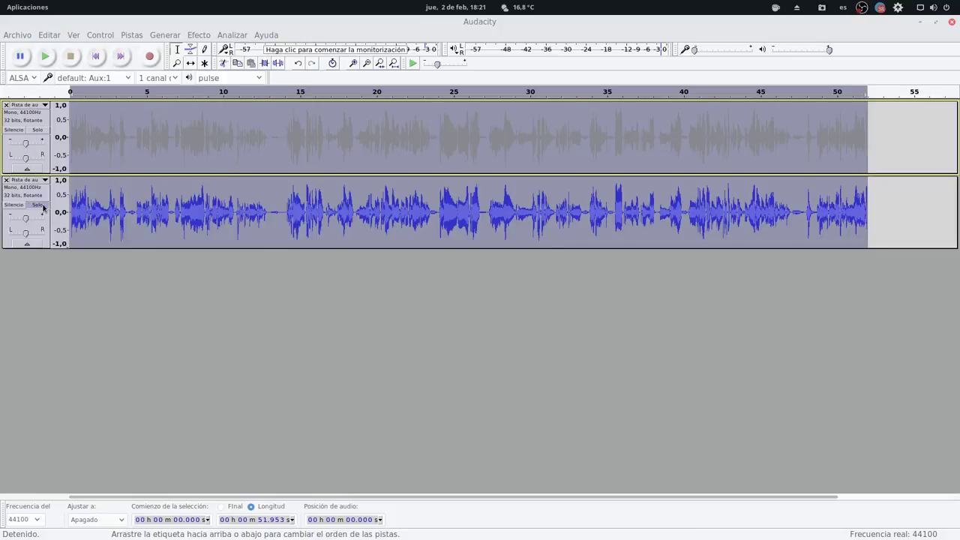
click(42, 206)
click(15, 206)
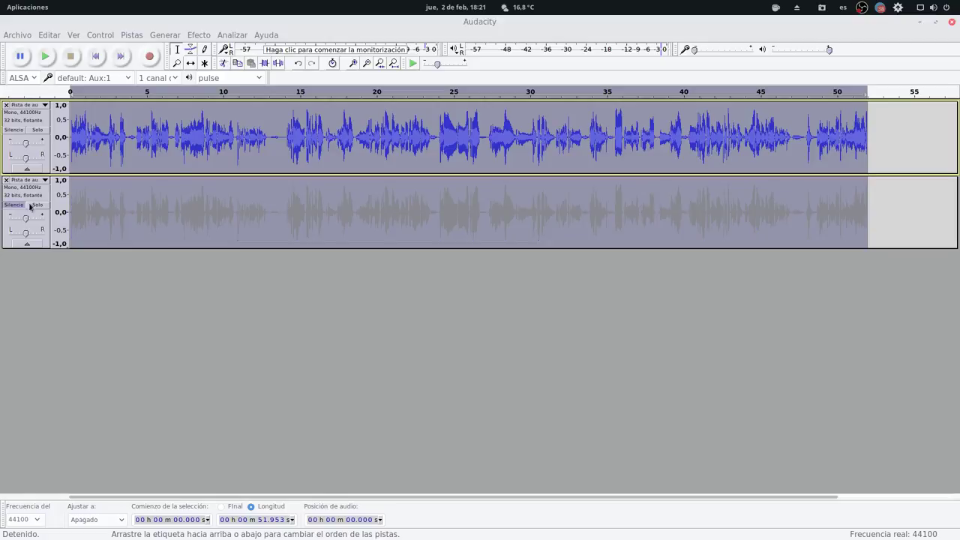
Apply Equalization to the entire upper track only, using the unnamed graphic curve with a filter length of 4001
click(30, 105)
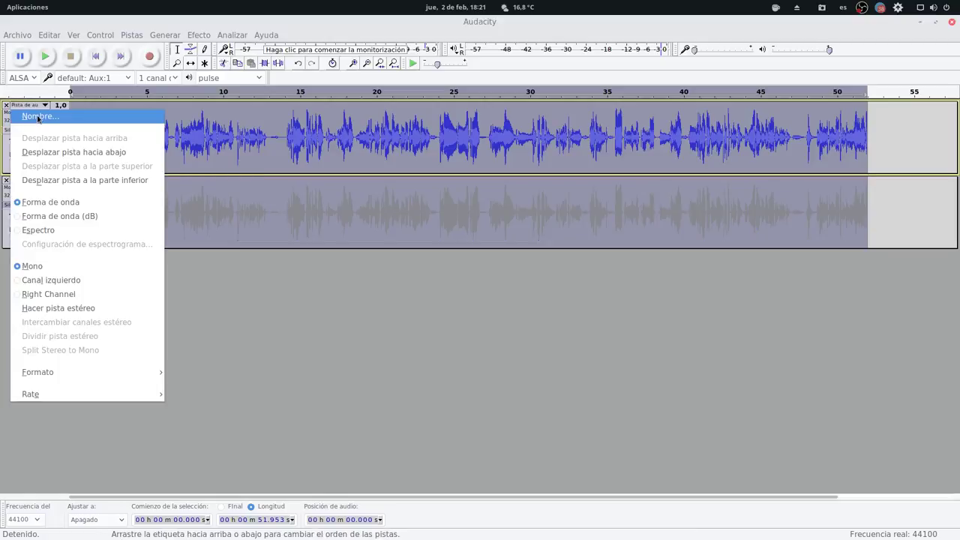
click(4, 121)
click(24, 120)
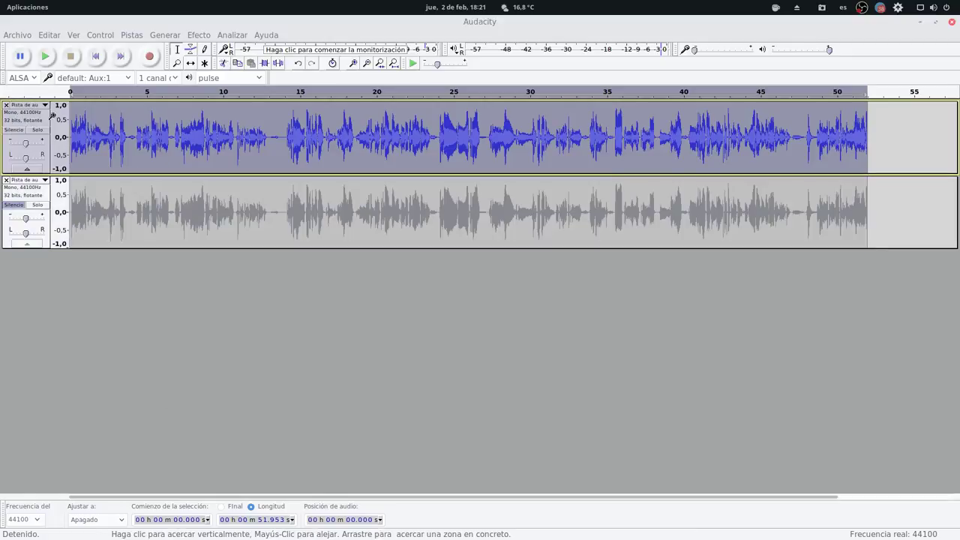
click(196, 36)
click(222, 269)
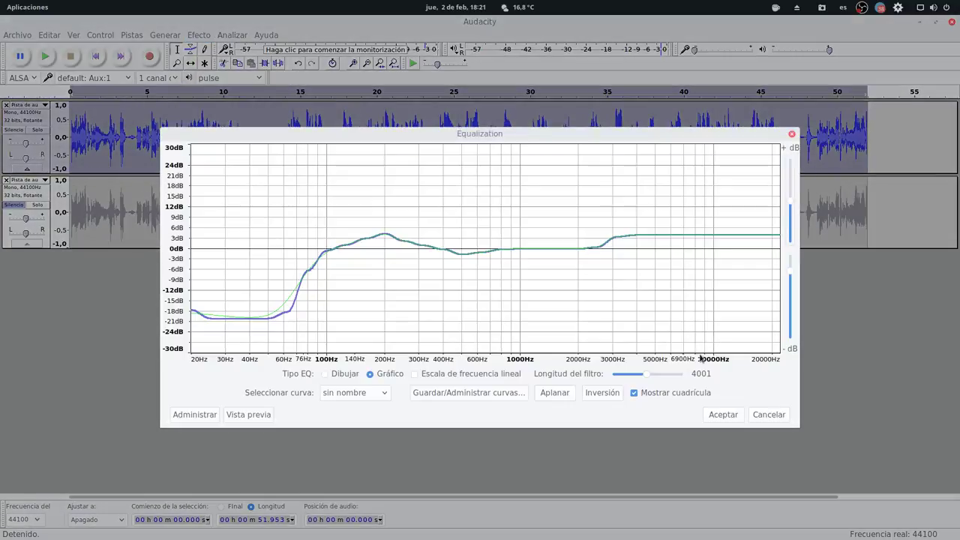
click(725, 414)
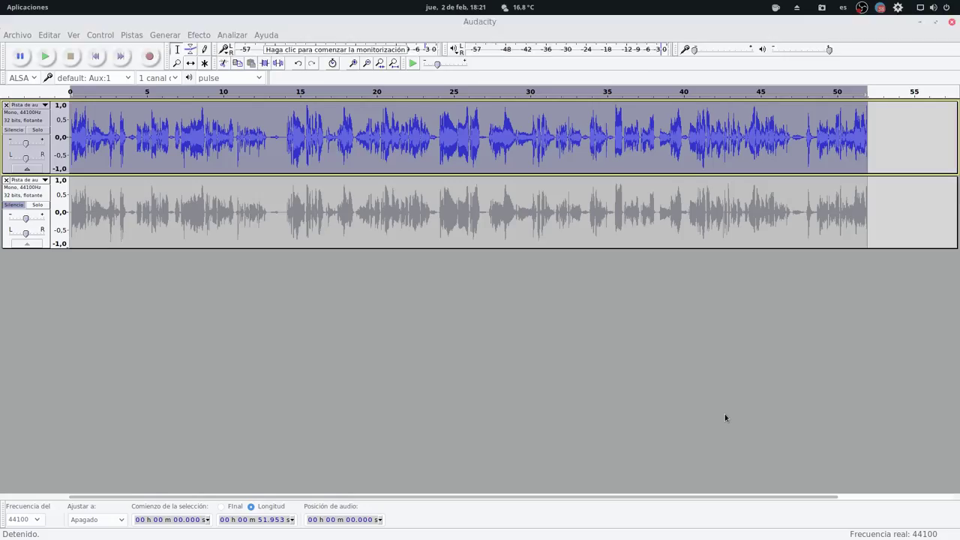
Compare the equalized track with its unequalized copy by soloing each during playback from about 5.2 seconds, and delete the lower copy
click(150, 141)
key(space)
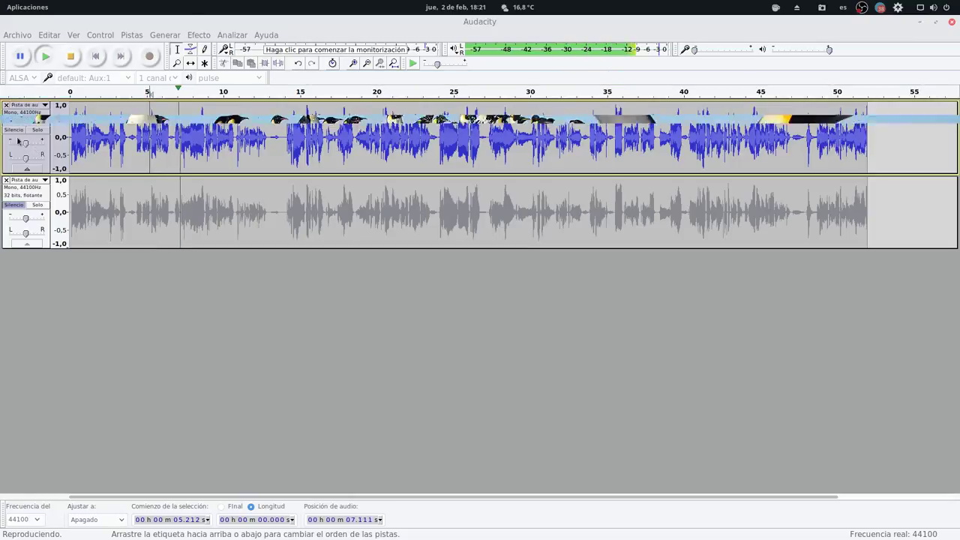
click(34, 204)
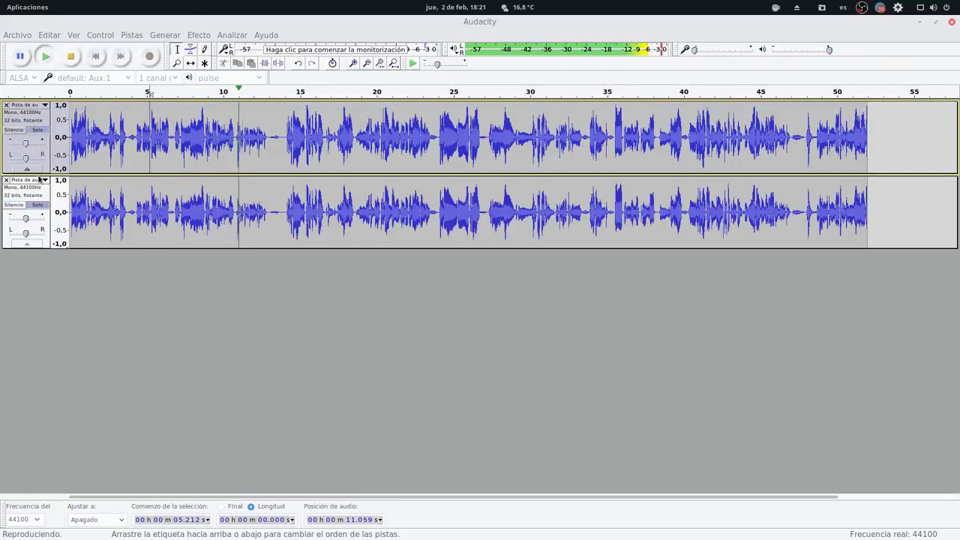
click(37, 204)
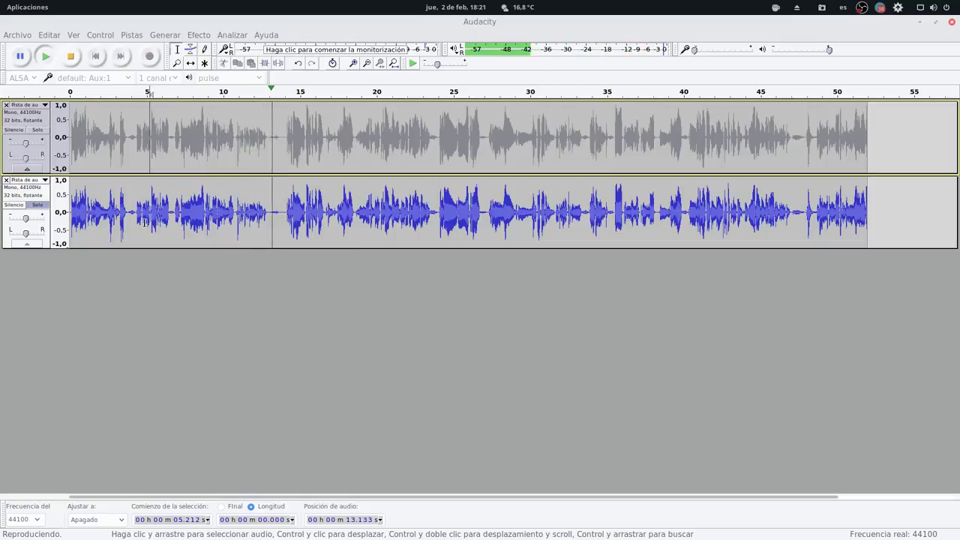
click(37, 204)
click(37, 129)
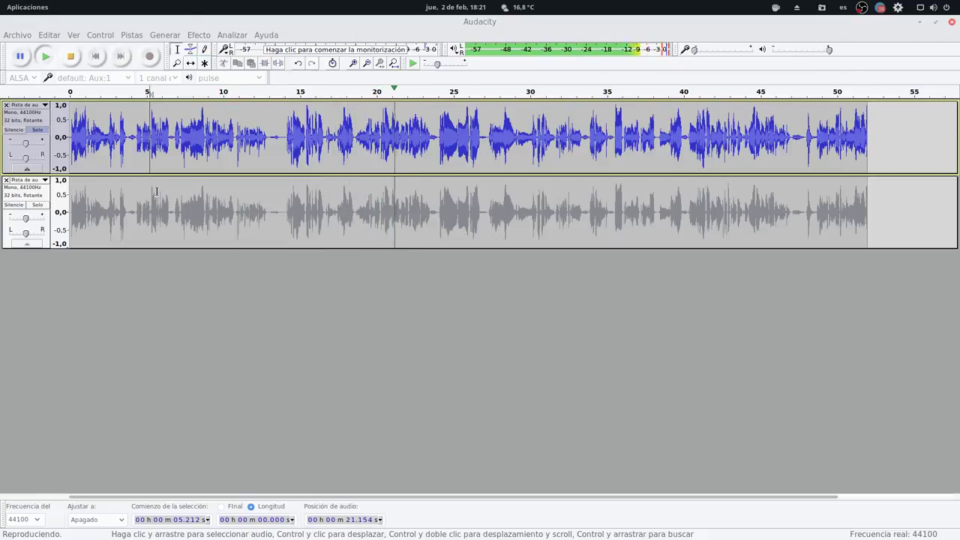
key(space)
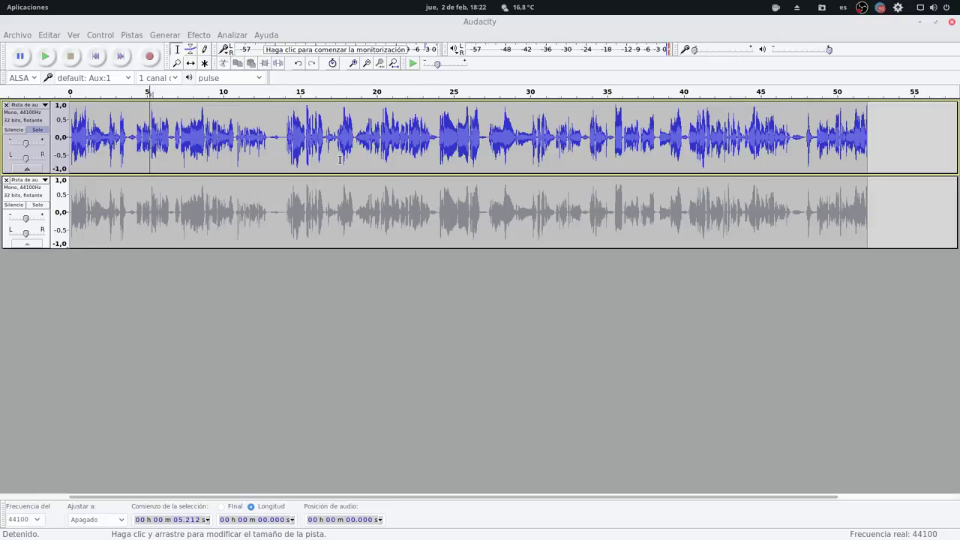
click(6, 180)
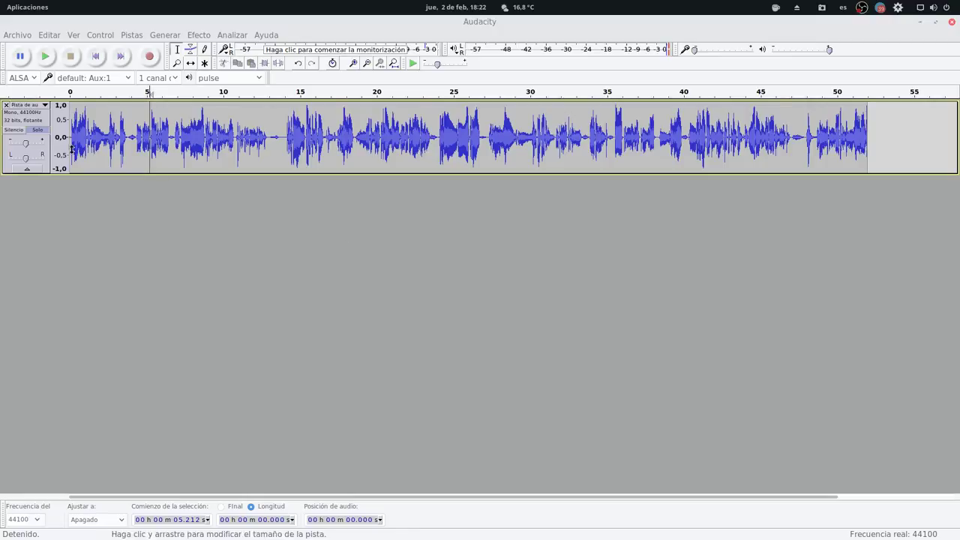
Apply the Limiter to the entire track without solo, using Soft Limit, 0 dB input gain, limit -3 dB, hold 10 ms and no make-up gain
click(36, 123)
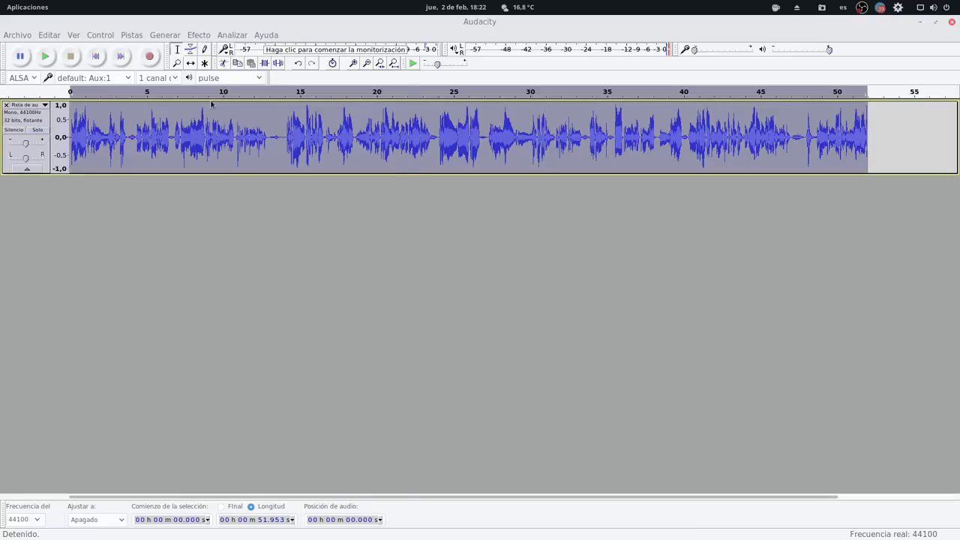
click(200, 36)
scroll(255, 510, down, 3)
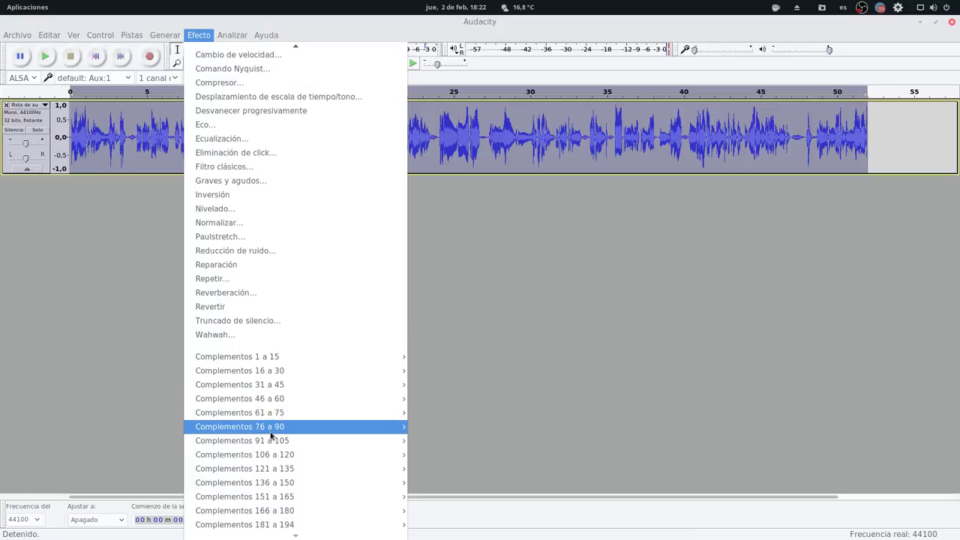
mouse_move(272, 441)
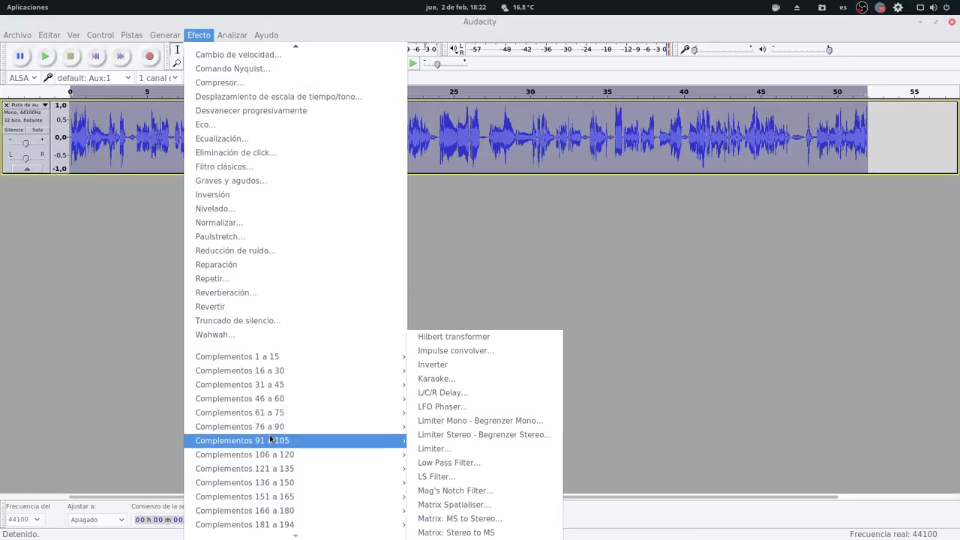
click(425, 450)
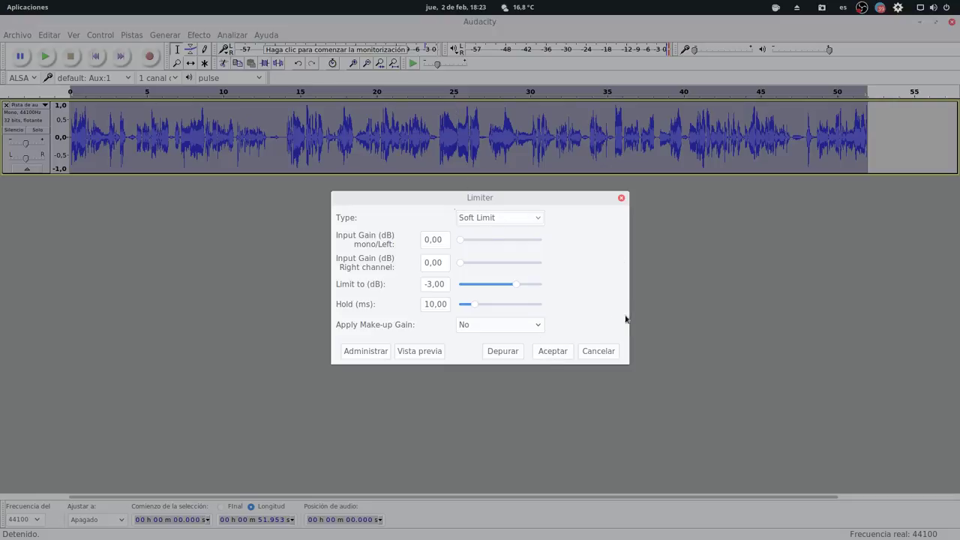
click(553, 351)
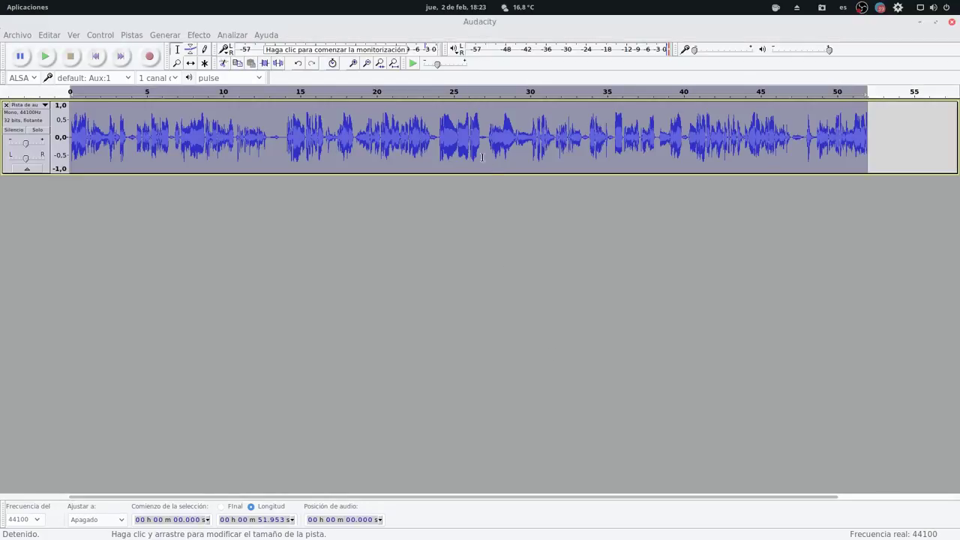
Play the limited track from the beginning, delete the silent pause of about 0.945 s starting at about 12.996 s, and return to the start
click(96, 56)
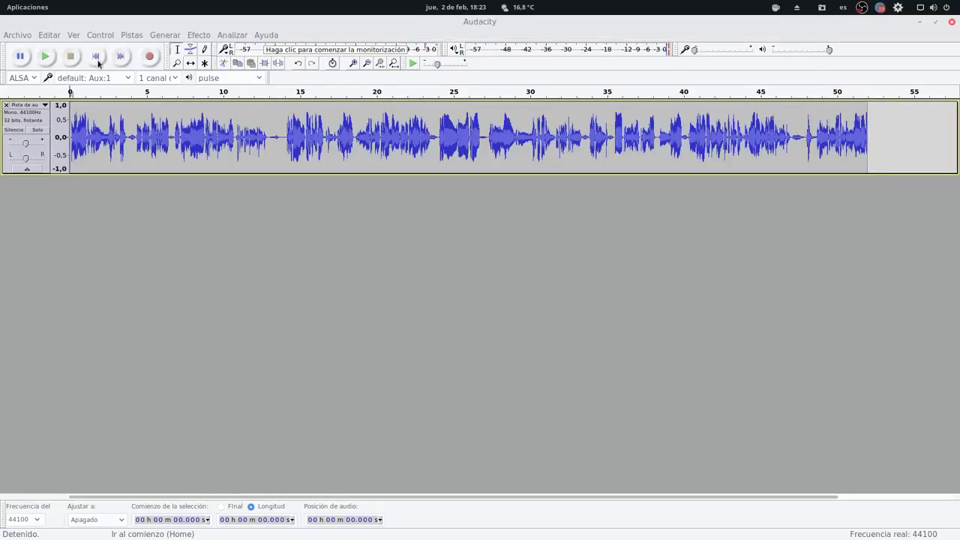
key(space)
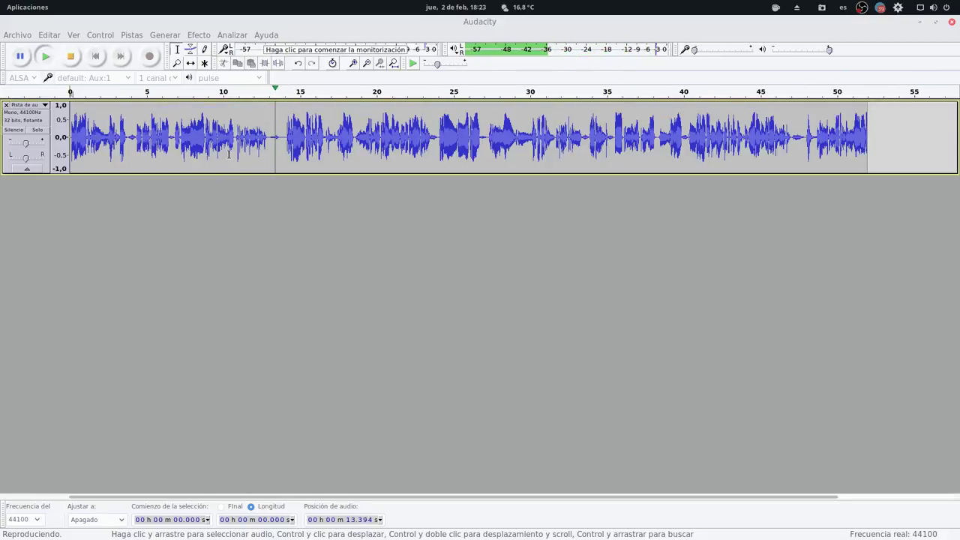
key(space)
drag(268, 138, 284, 141)
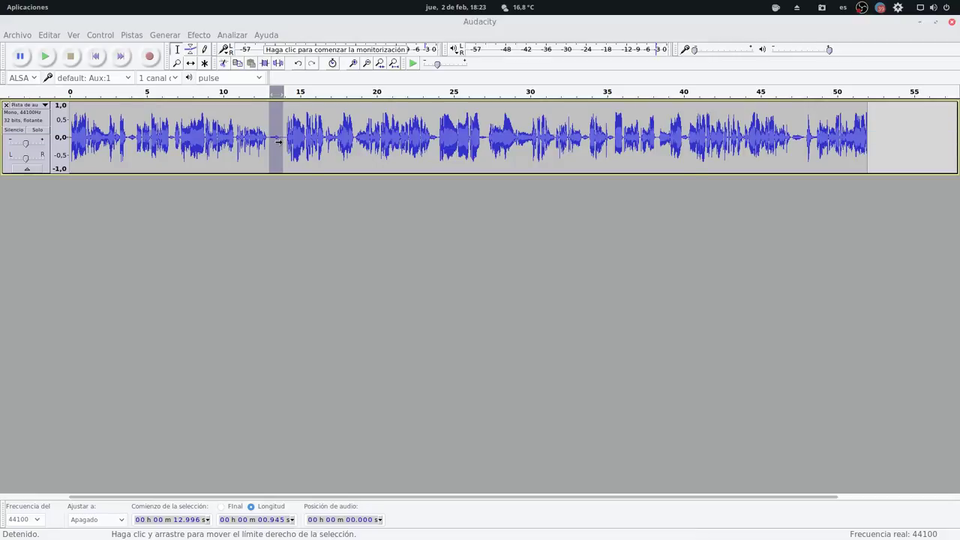
key(Delete)
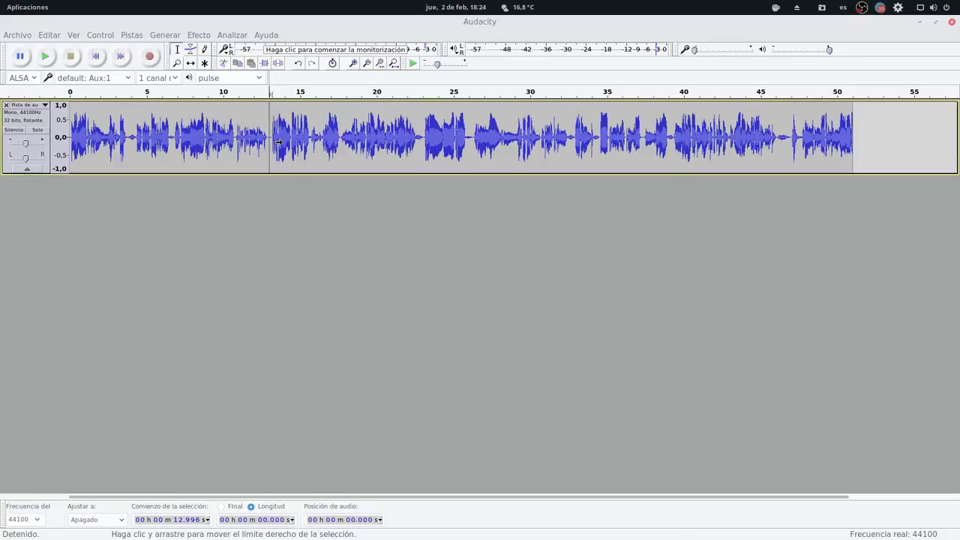
click(94, 57)
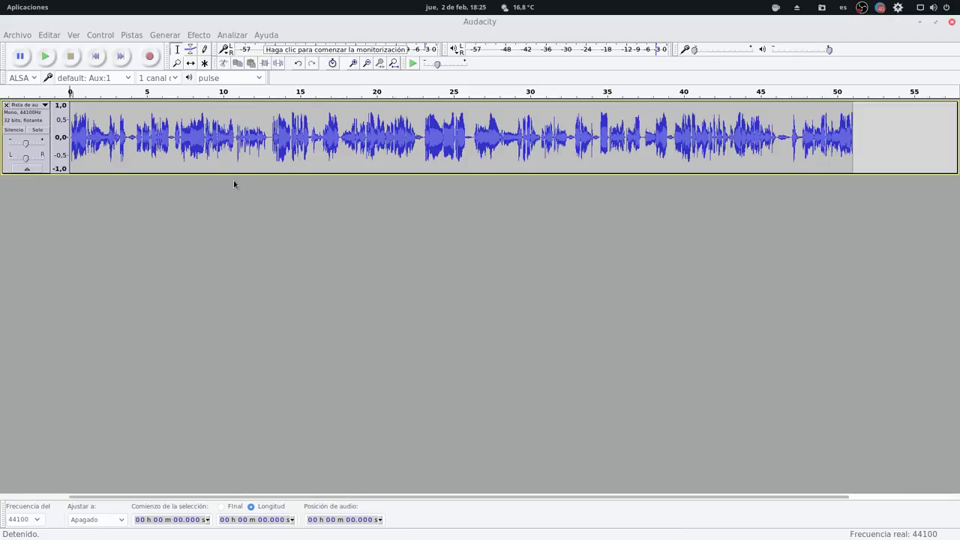
Export the audio to the home folder as voz1 in WAV (Microsoft) 32-bit float PCM format, with one output channel and blank metadata
click(20, 36)
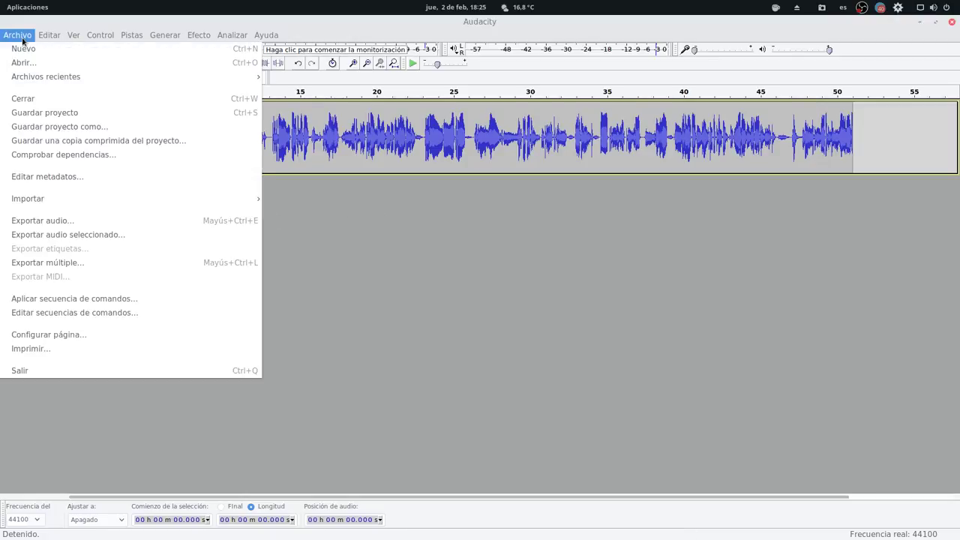
click(85, 220)
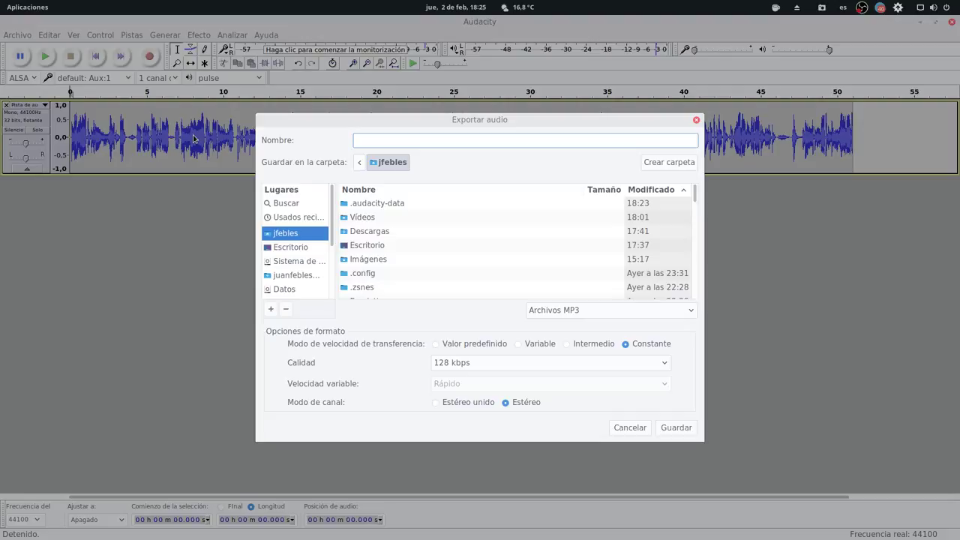
click(553, 315)
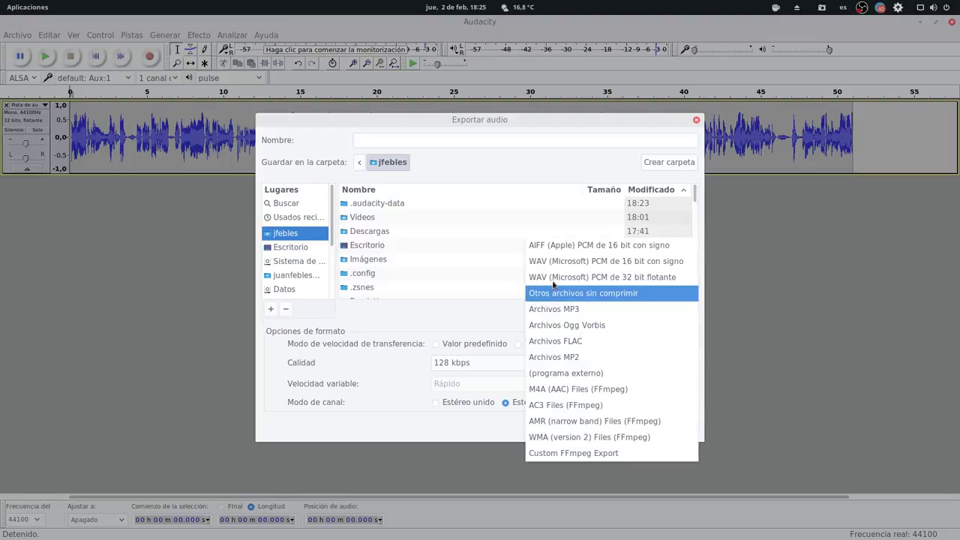
click(555, 285)
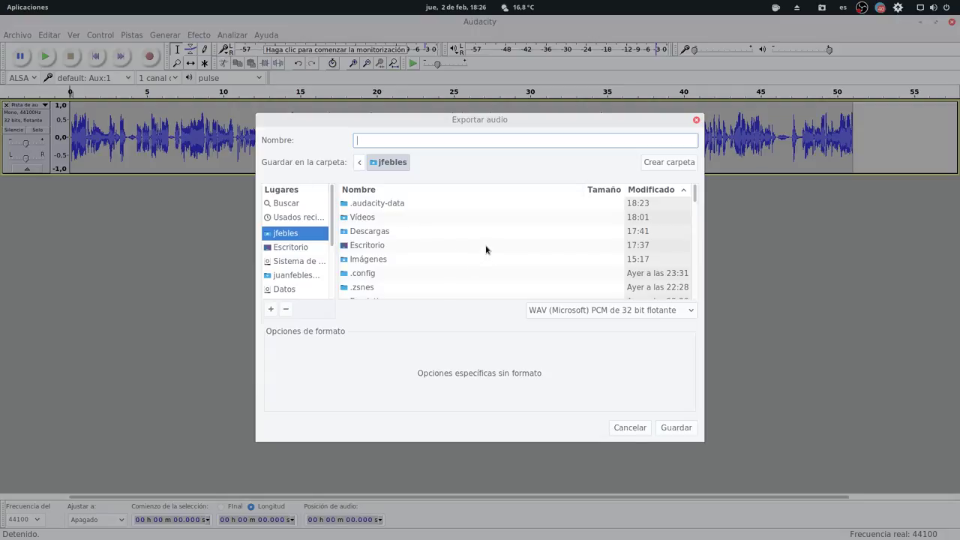
text(voz1)
click(678, 427)
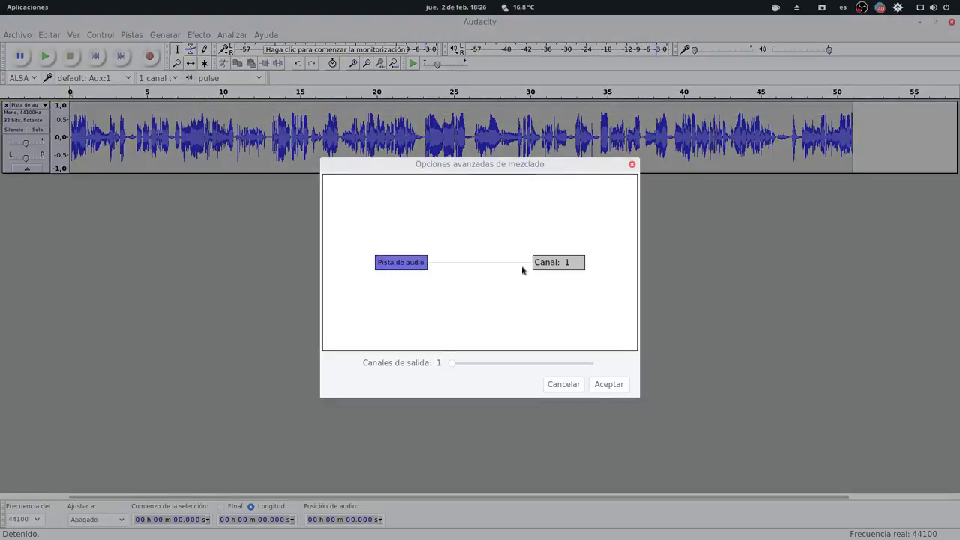
click(608, 384)
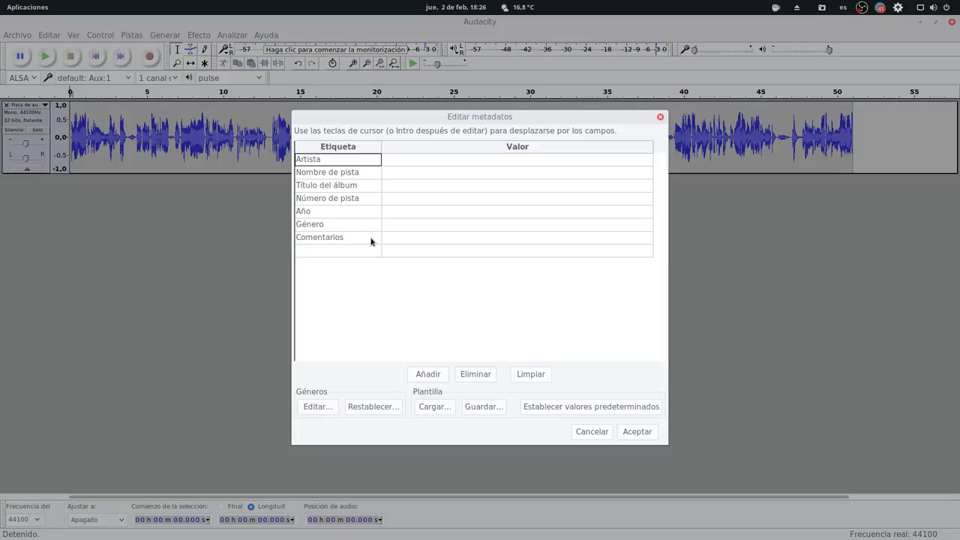
click(638, 433)
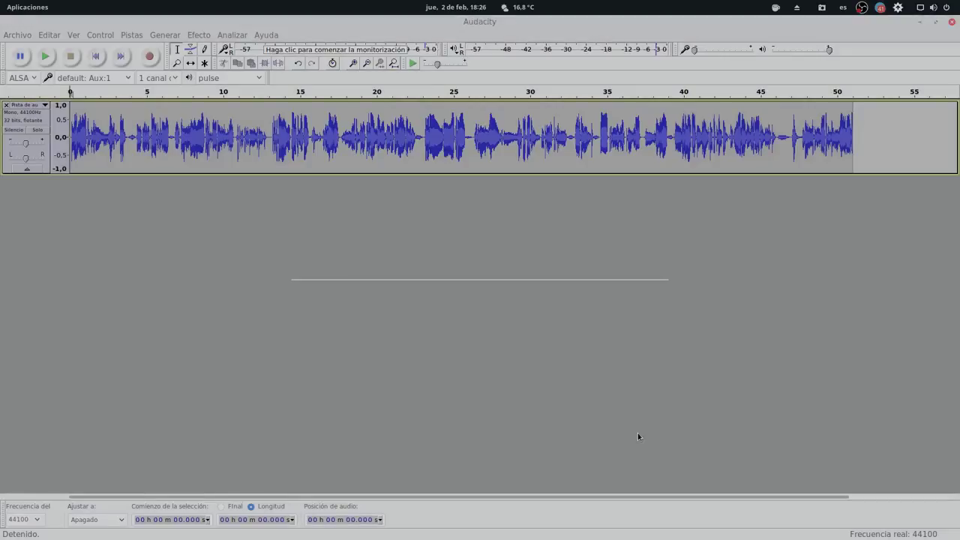